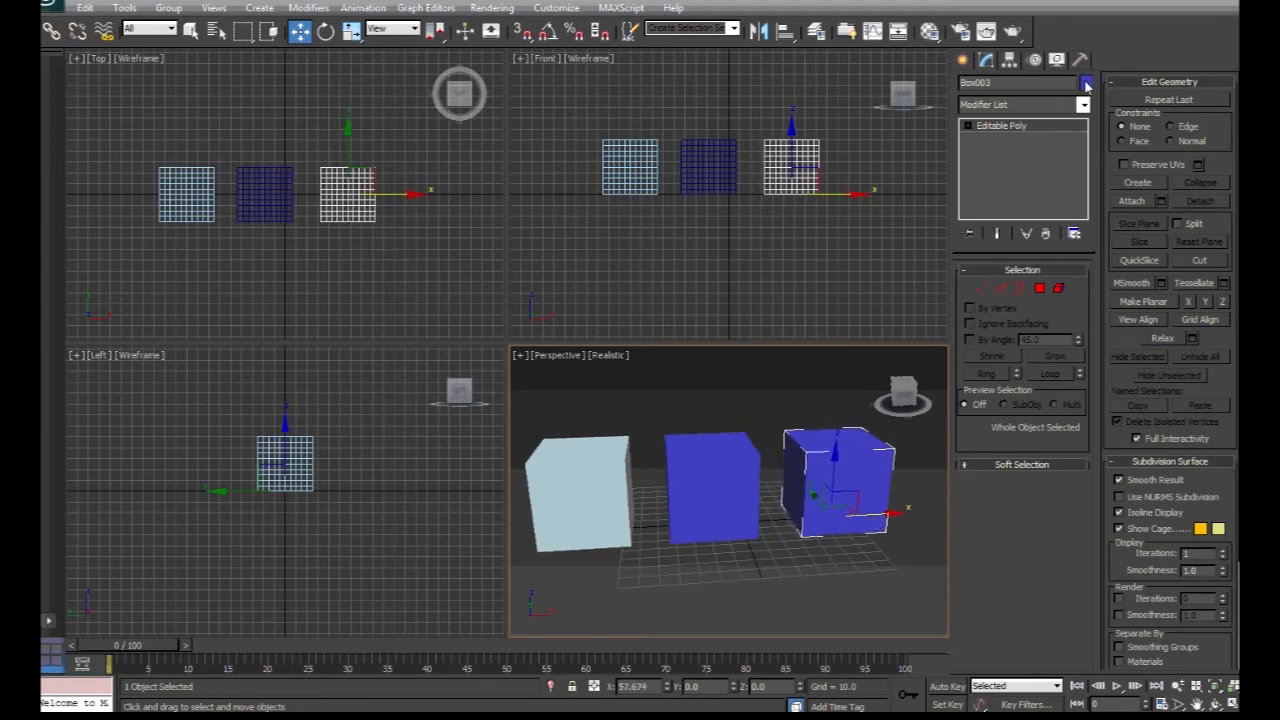
# Change the object color of the selected third box (Box003) to red.
pyautogui.click(1086, 83)
pyautogui.click(940, 292)
pyautogui.click(1169, 343)
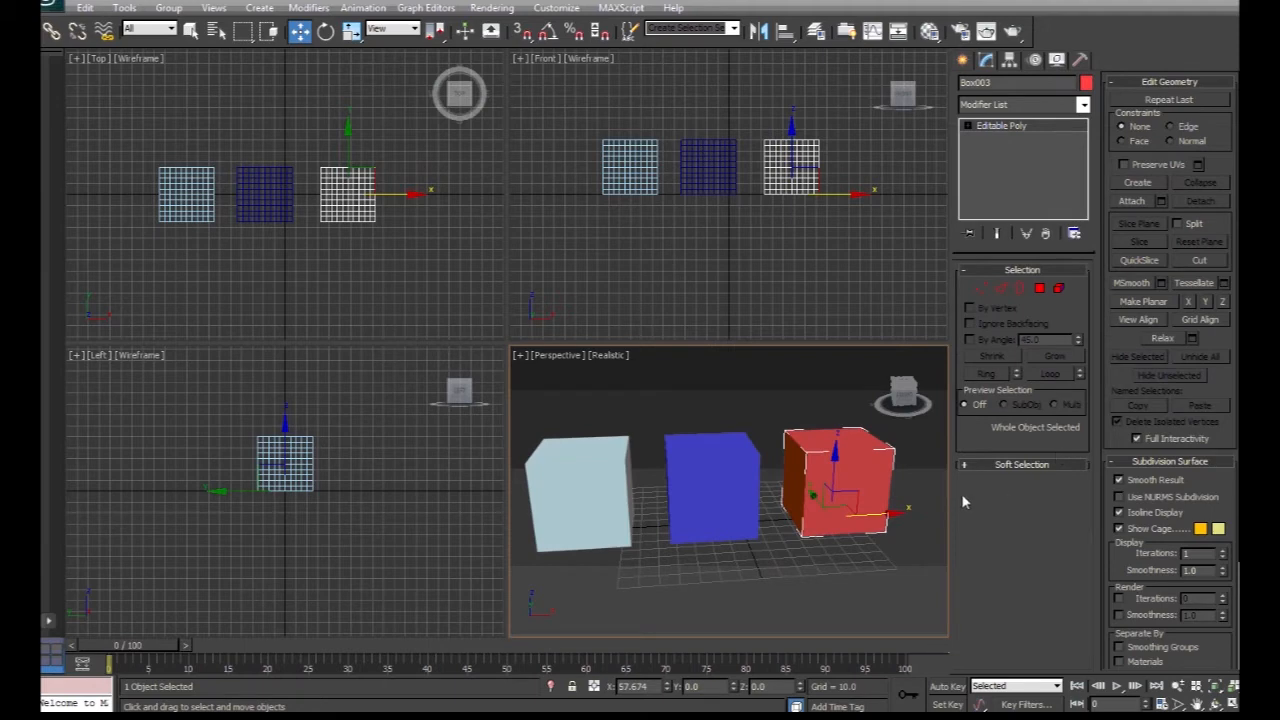
# Select the white and blue boxes in turn to inspect their modifier stacks.
pyautogui.click(580, 462)
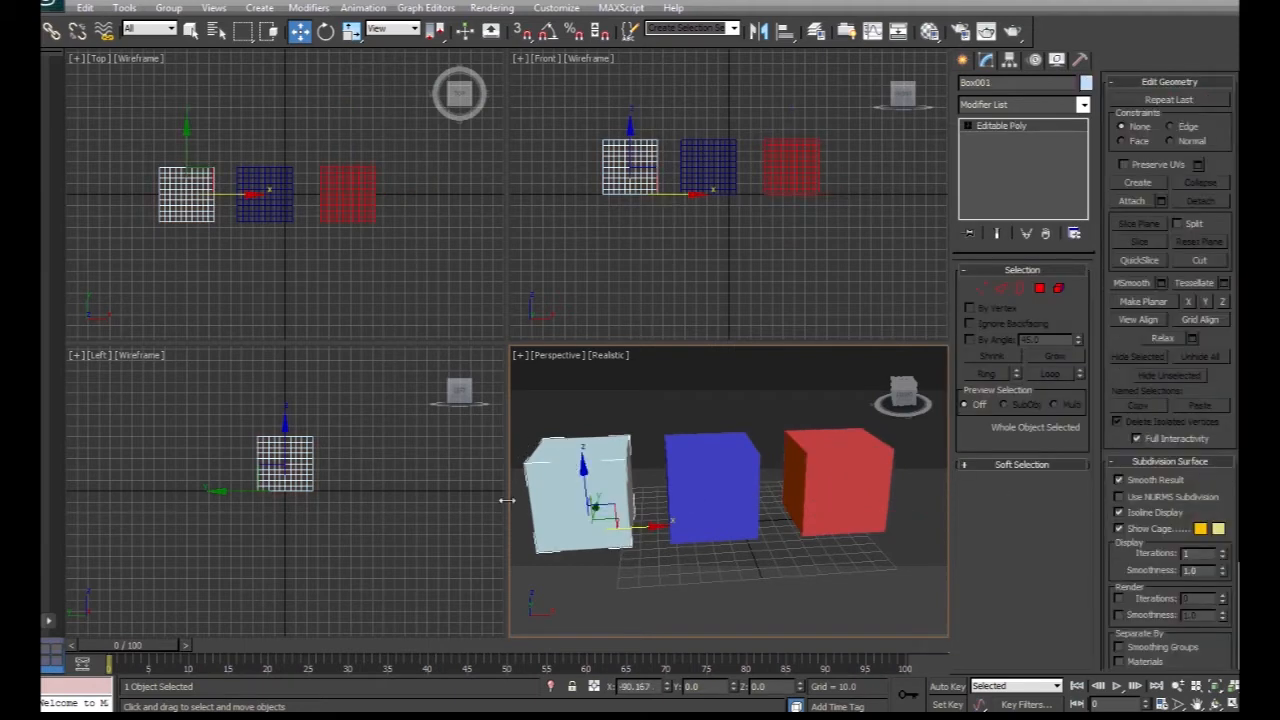
pyautogui.click(720, 445)
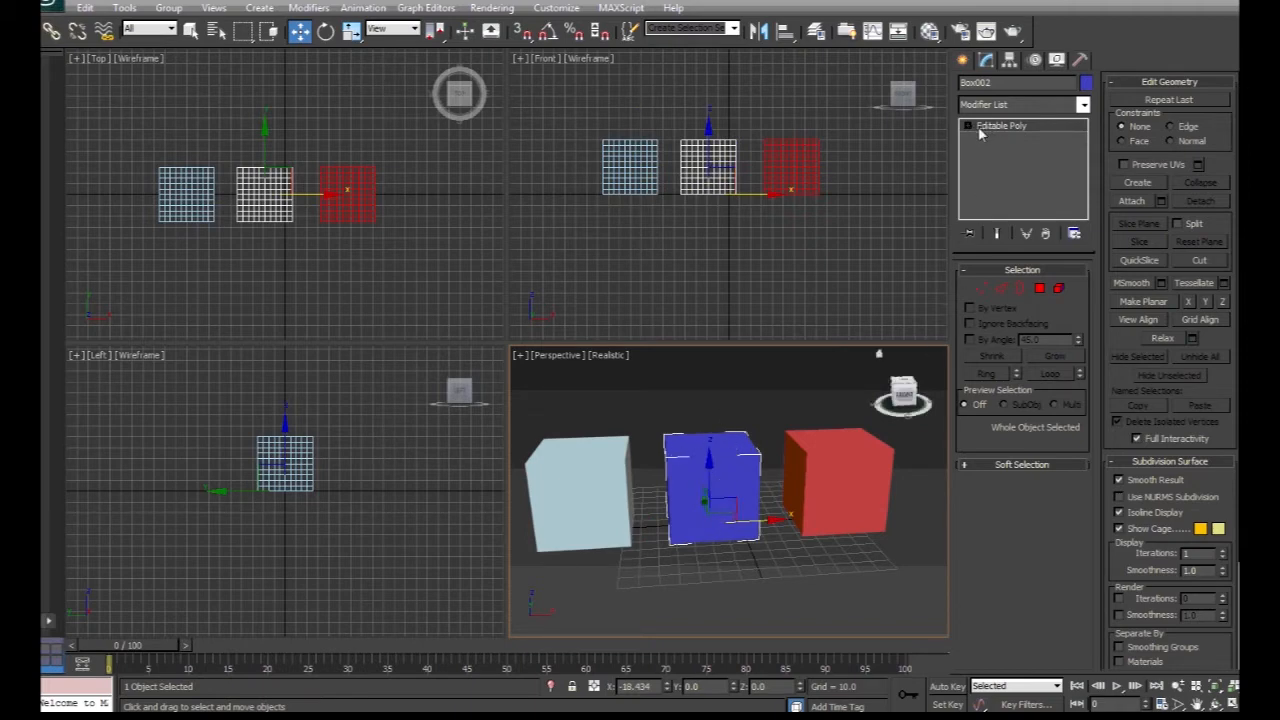
pyautogui.click(980, 289)
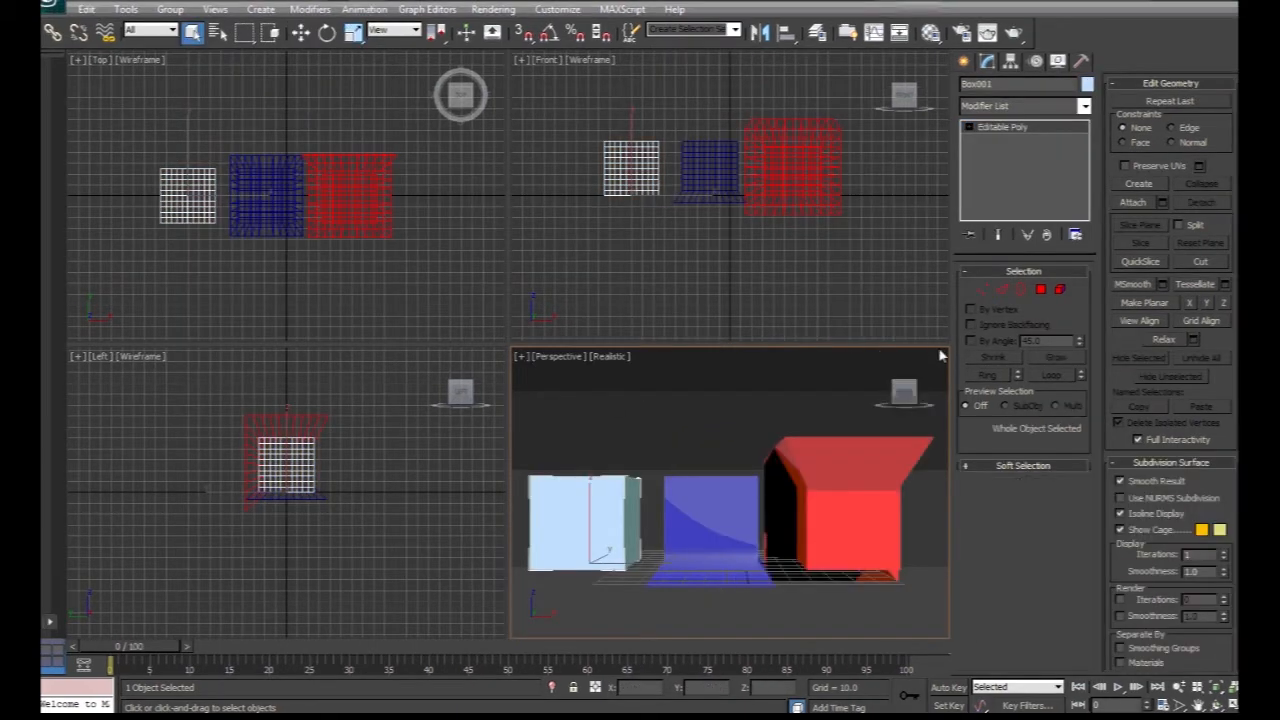
# Add a Morpher modifier to the white box Box001.
pyautogui.moveTo(906, 389)
pyautogui.mouseDown()
pyautogui.moveTo(886, 395)
pyautogui.moveTo(898, 394)
pyautogui.mouseUp()
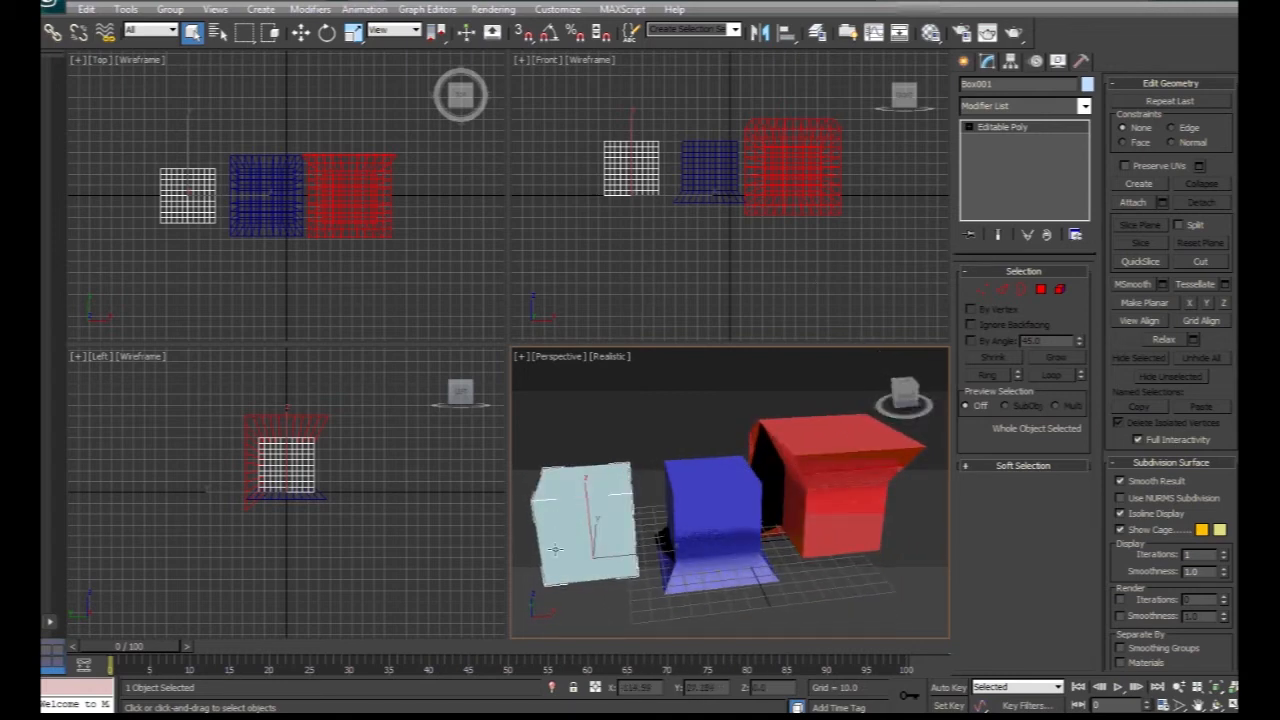
pyautogui.click(1083, 106)
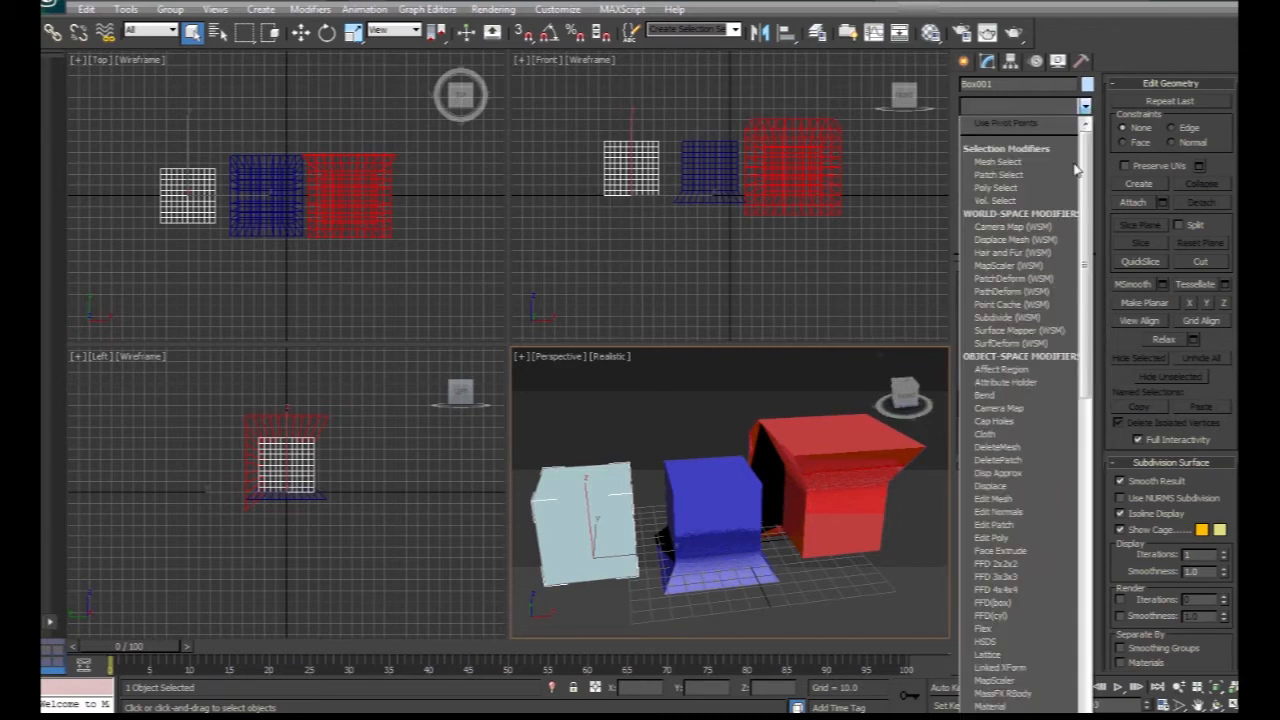
pyautogui.scroll(-6, 1040, 195)
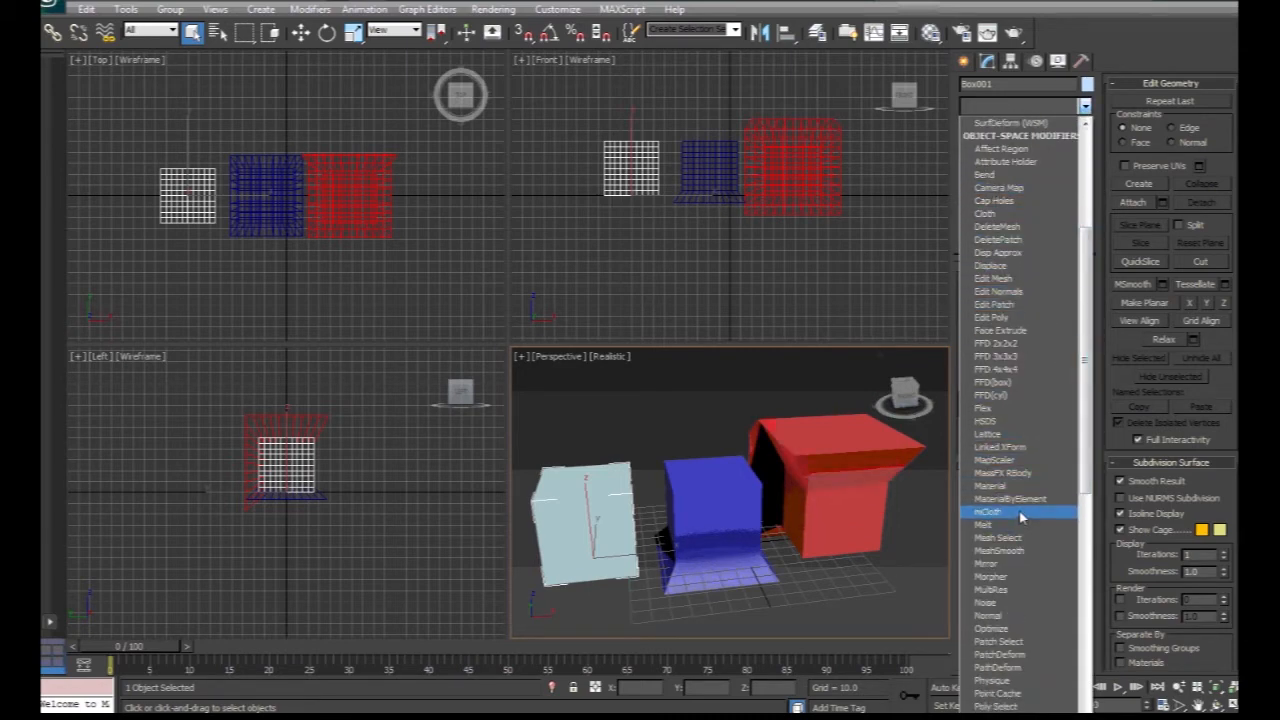
pyautogui.click(1016, 578)
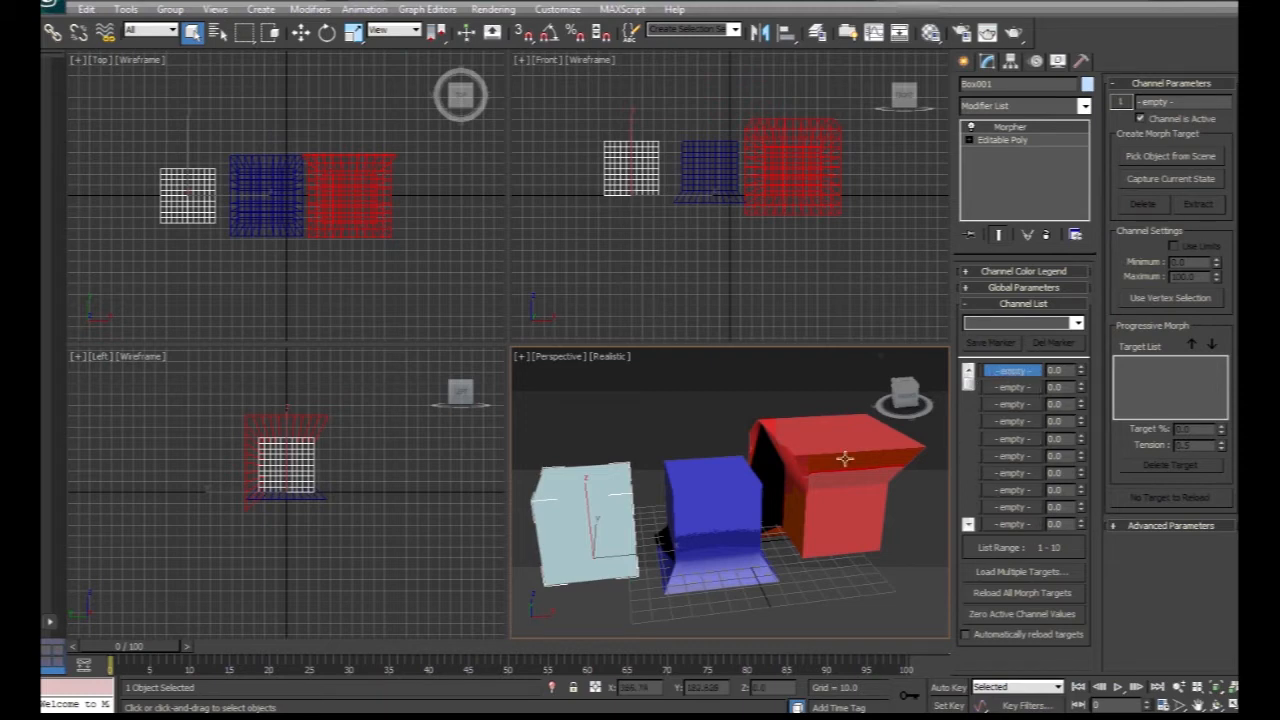
# Load the blue box Box002 as the morph target of the first channel.
pyautogui.click(1018, 375)
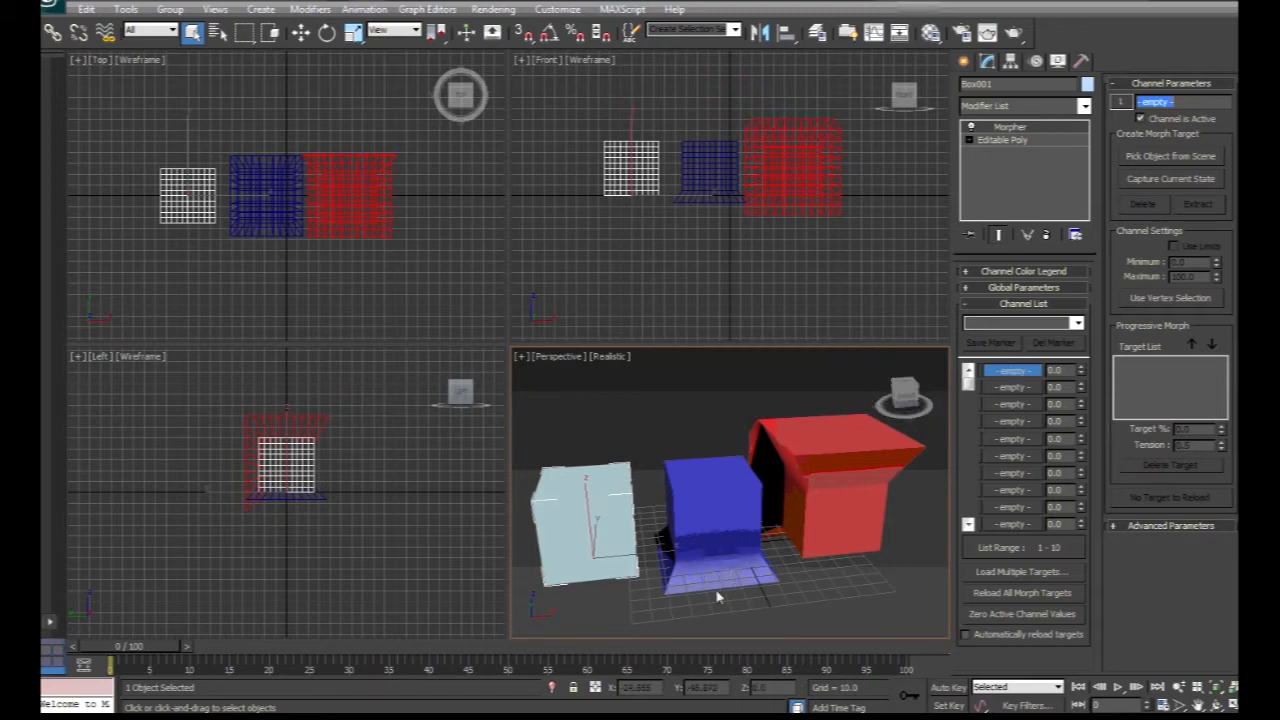
pyautogui.click(1151, 158)
pyautogui.click(726, 503)
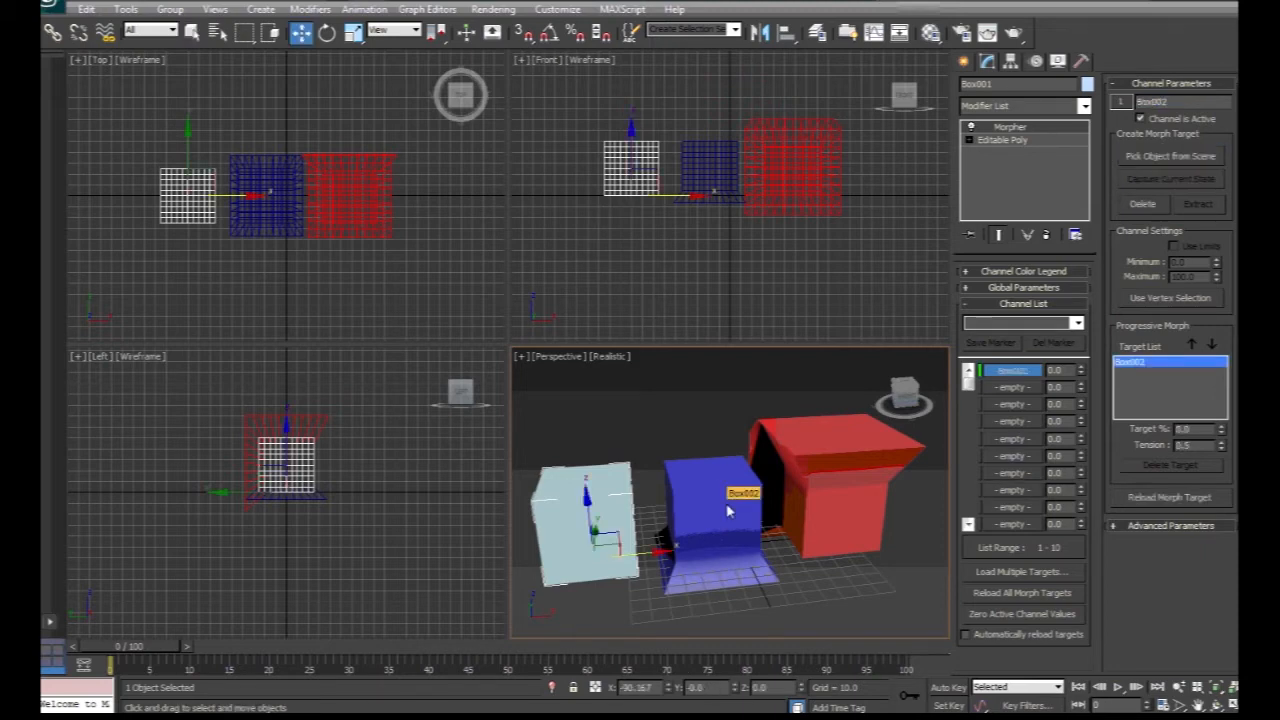
# Load the red box Box003 as the morph target of the second channel.
pyautogui.click(1013, 388)
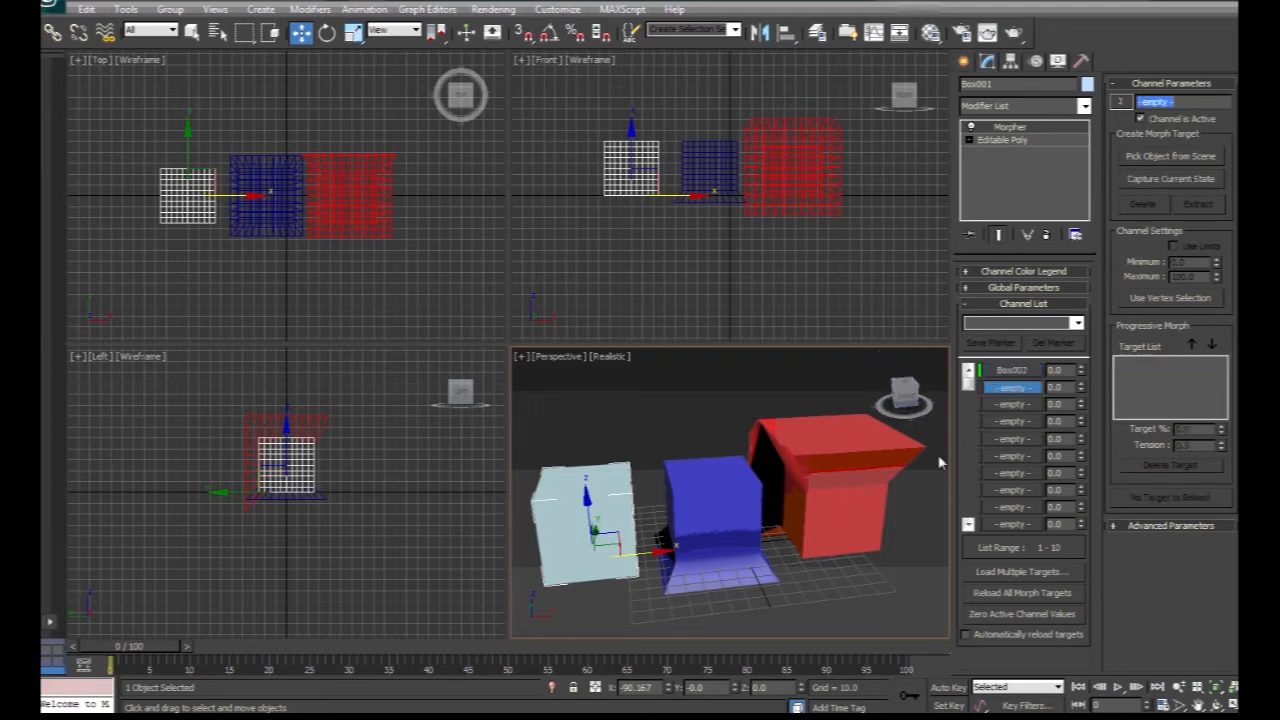
pyautogui.click(1155, 157)
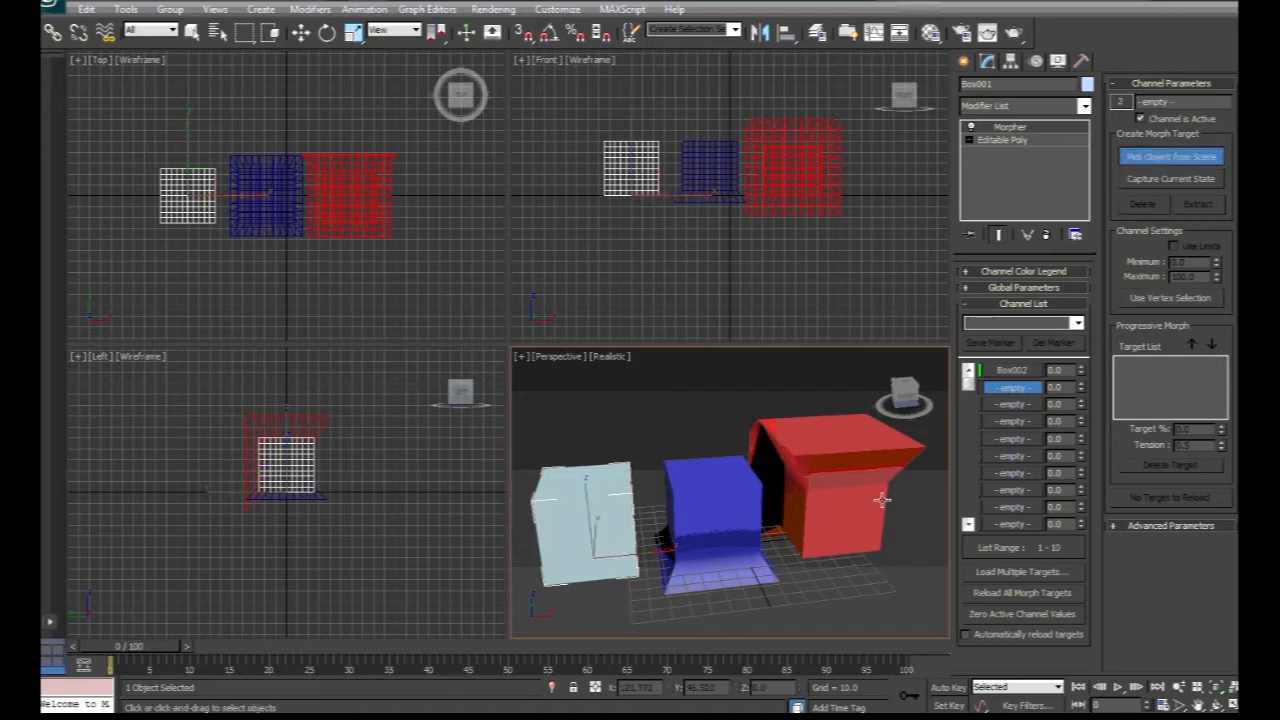
pyautogui.click(850, 497)
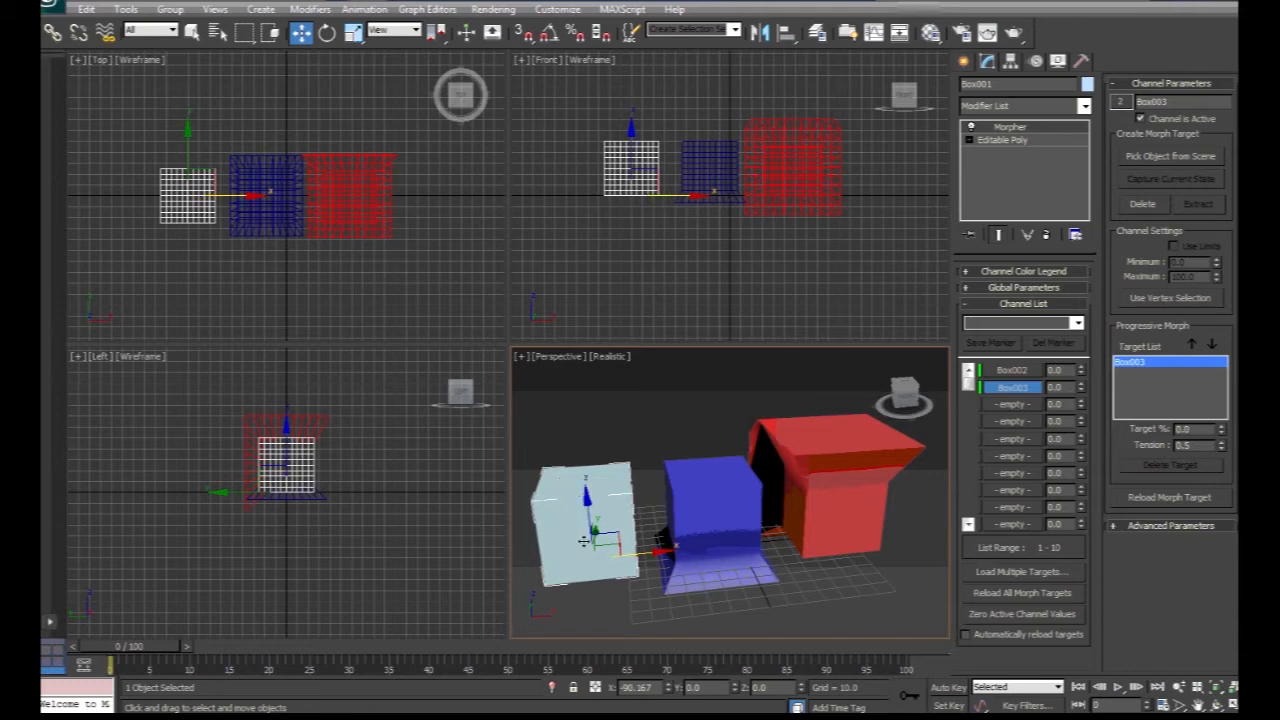
# Preview the Box002 channel by raising it to 100 and returning it to 0.
pyautogui.moveTo(620, 446); pyautogui.dragTo(731, 414, button='middle')
pyautogui.scroll(4, 731, 414)
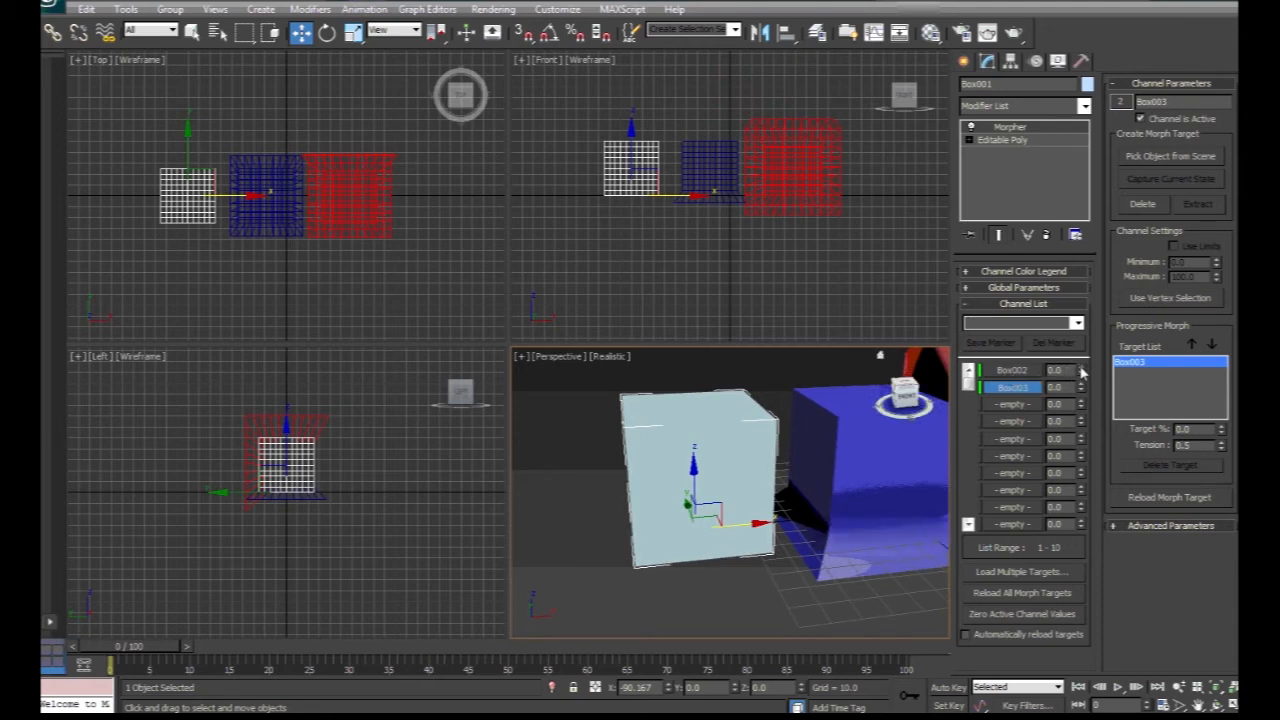
pyautogui.moveTo(1082, 372); pyautogui.dragTo(1068, 288)
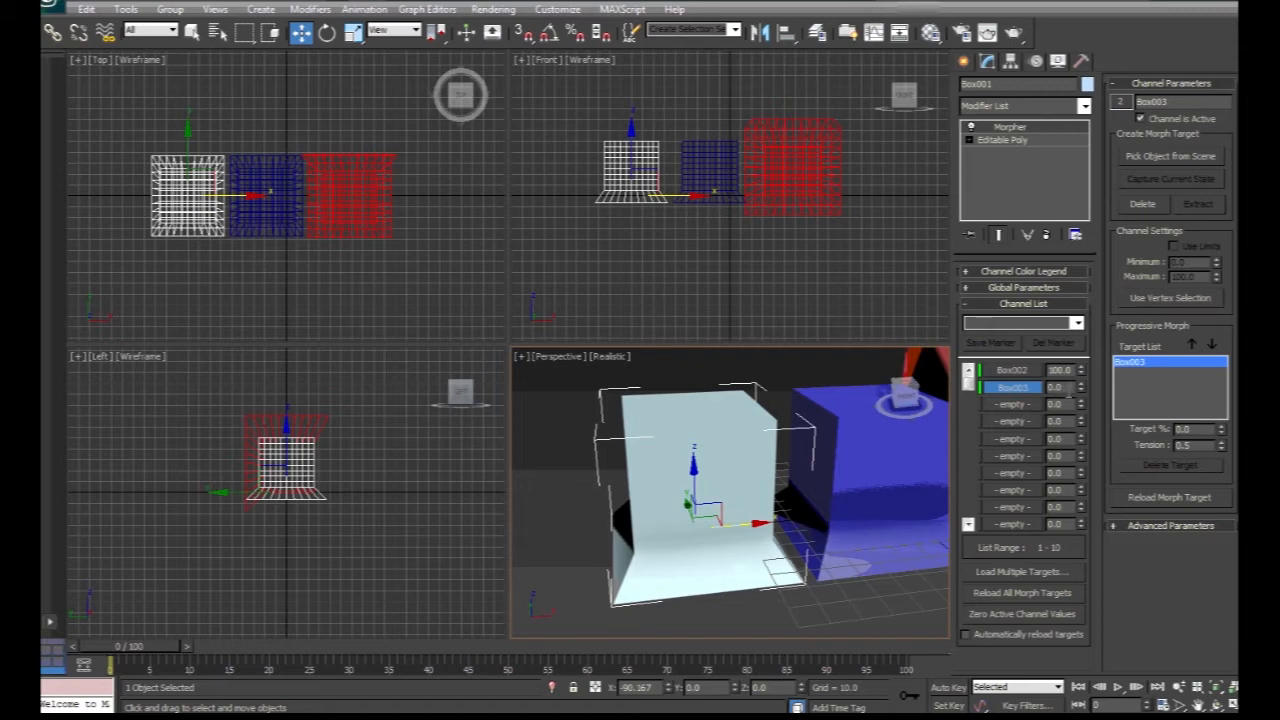
pyautogui.moveTo(1080, 376); pyautogui.dragTo(1081, 392)
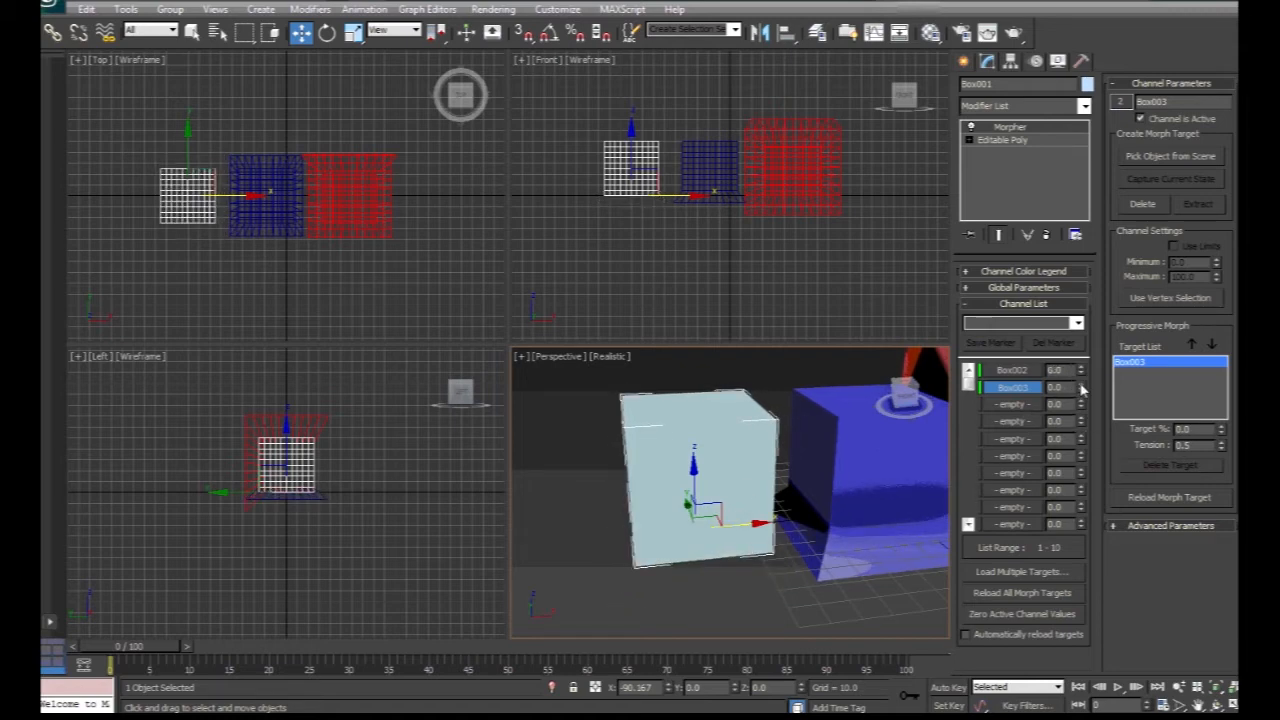
# Preview both morph channels on the white box by raising each to 100 and returning it to 0.
pyautogui.click(766, 597)
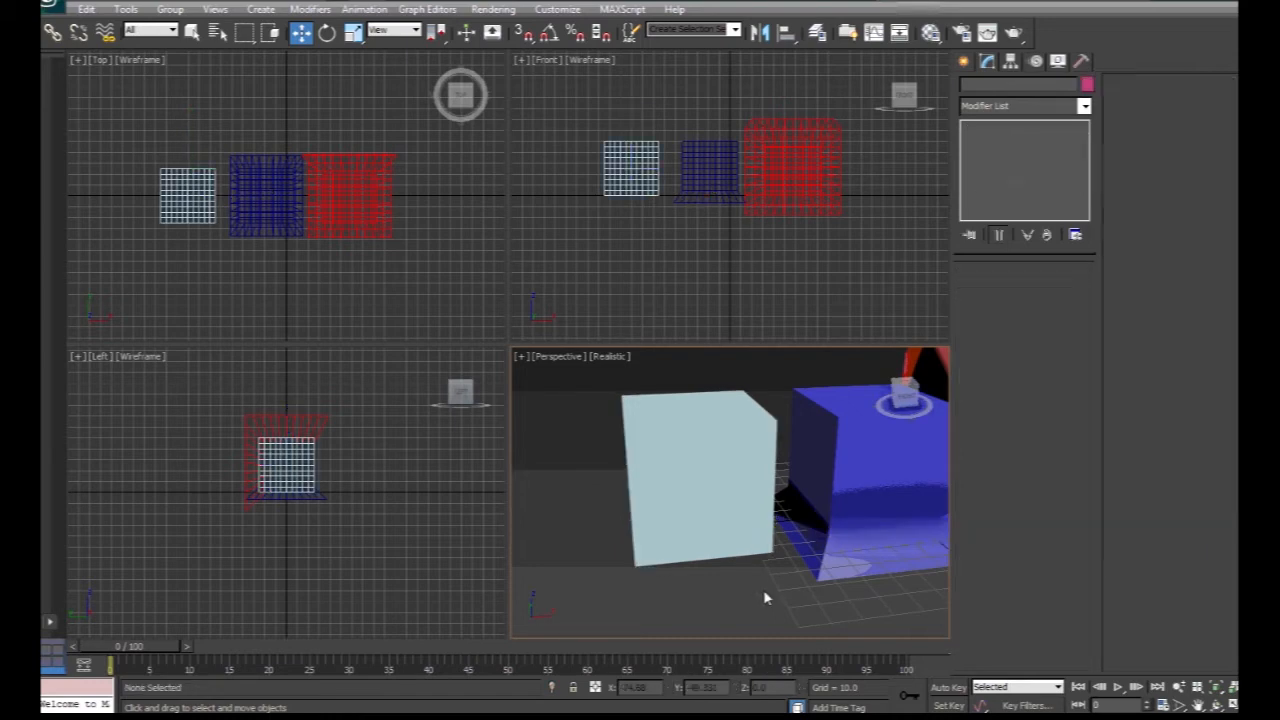
pyautogui.scroll(-5, 769, 592)
pyautogui.click(723, 486)
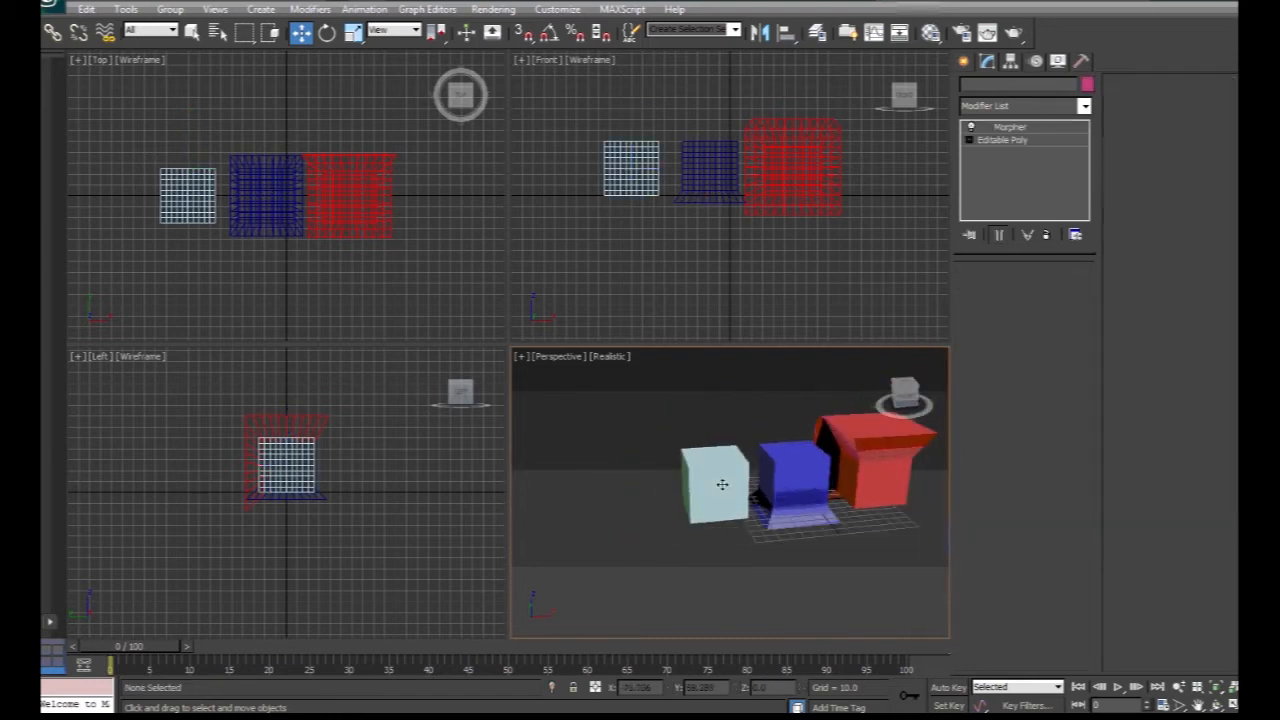
pyautogui.moveTo(1082, 390); pyautogui.dragTo(1083, 288)
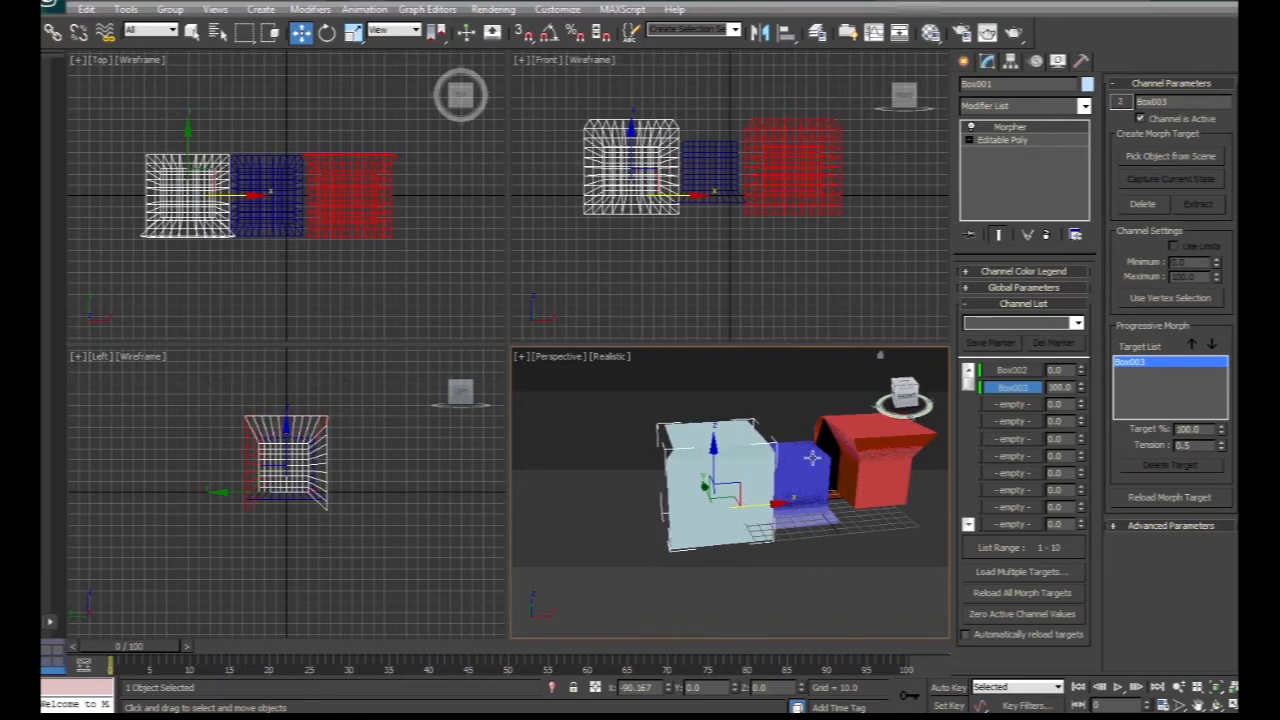
pyautogui.click(898, 402)
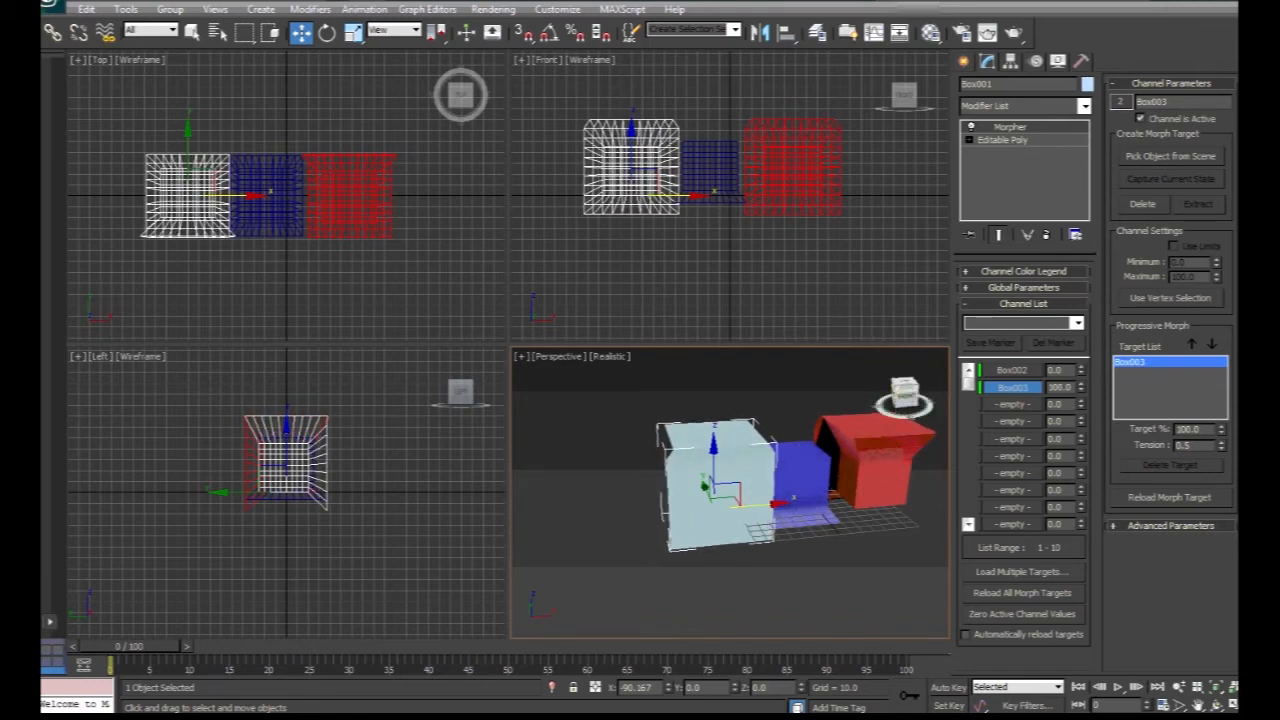
pyautogui.moveTo(898, 402)
pyautogui.mouseDown()
pyautogui.moveTo(982, 390)
pyautogui.moveTo(915, 428)
pyautogui.moveTo(872, 402)
pyautogui.moveTo(916, 402)
pyautogui.mouseUp()
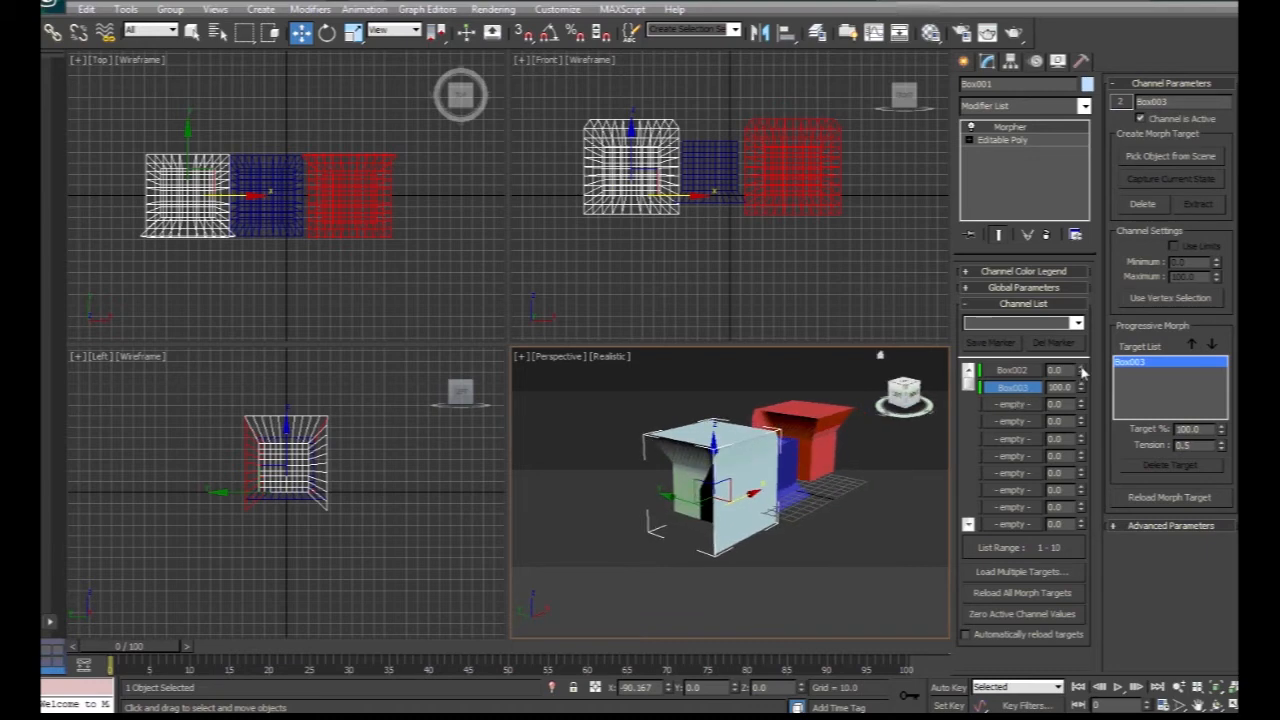
pyautogui.moveTo(1082, 370); pyautogui.dragTo(1084, 494)
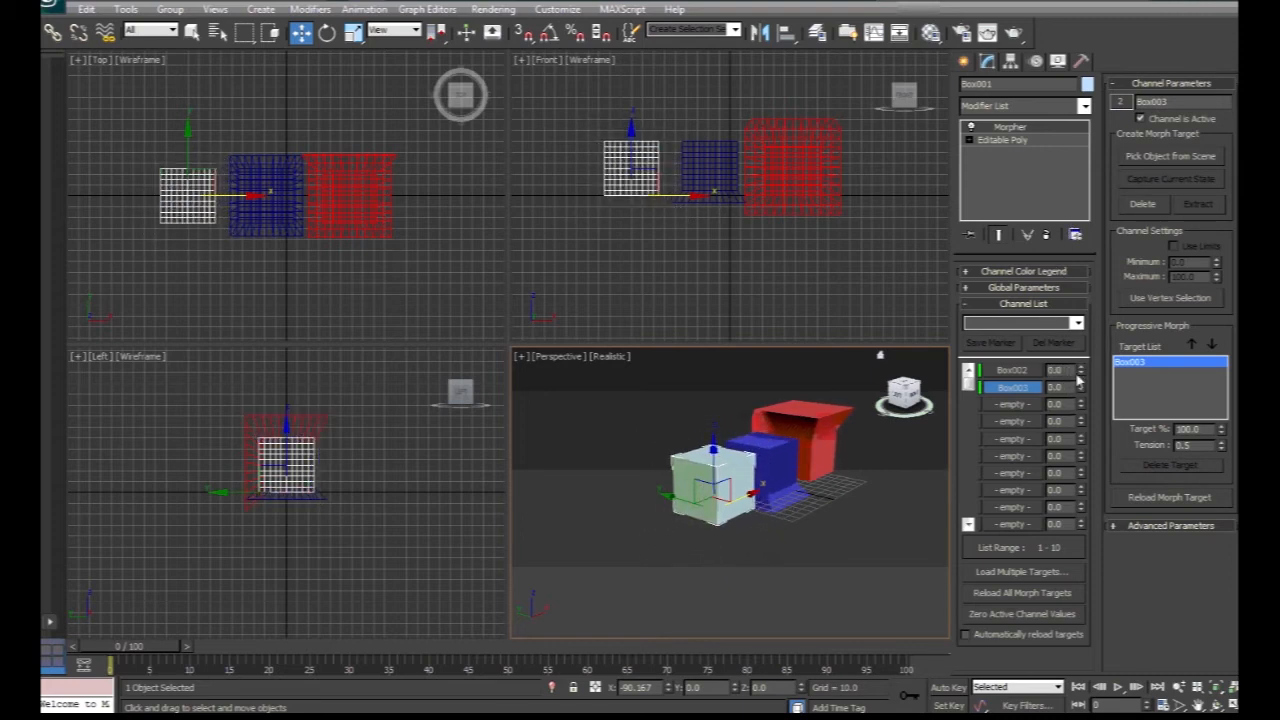
pyautogui.moveTo(1083, 372); pyautogui.dragTo(1077, 250)
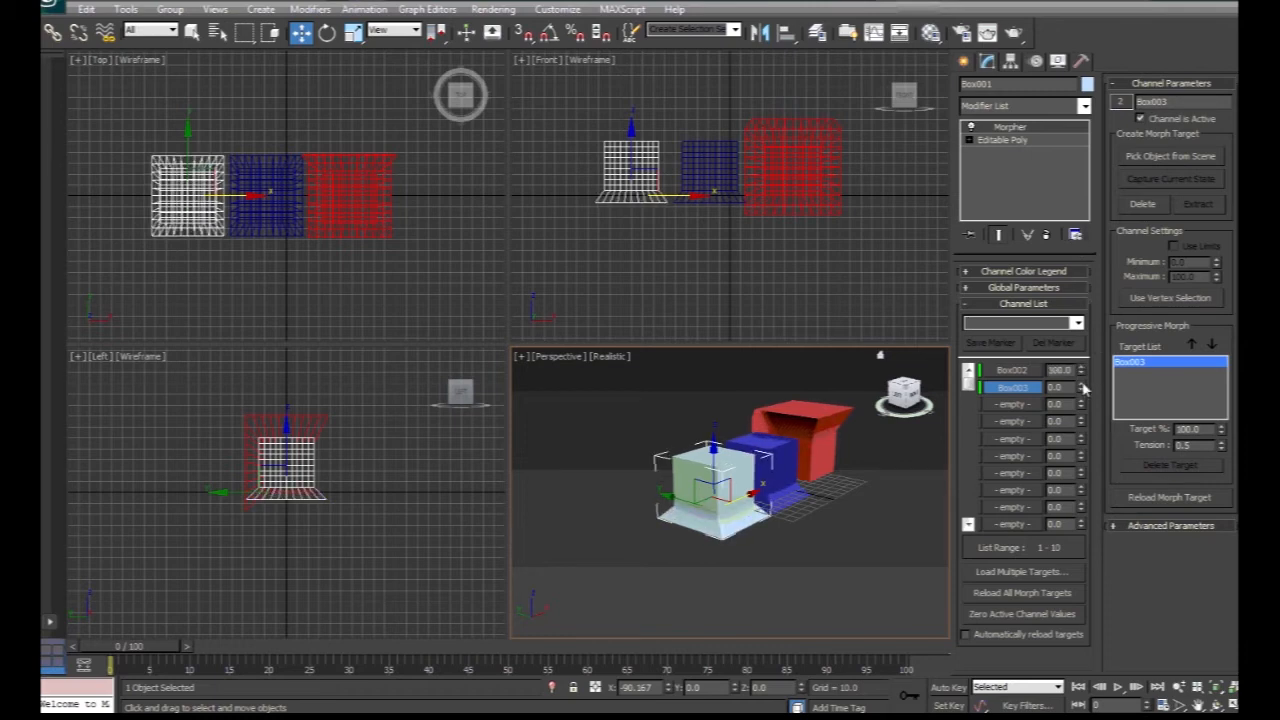
pyautogui.moveTo(1082, 390); pyautogui.dragTo(1084, 517)
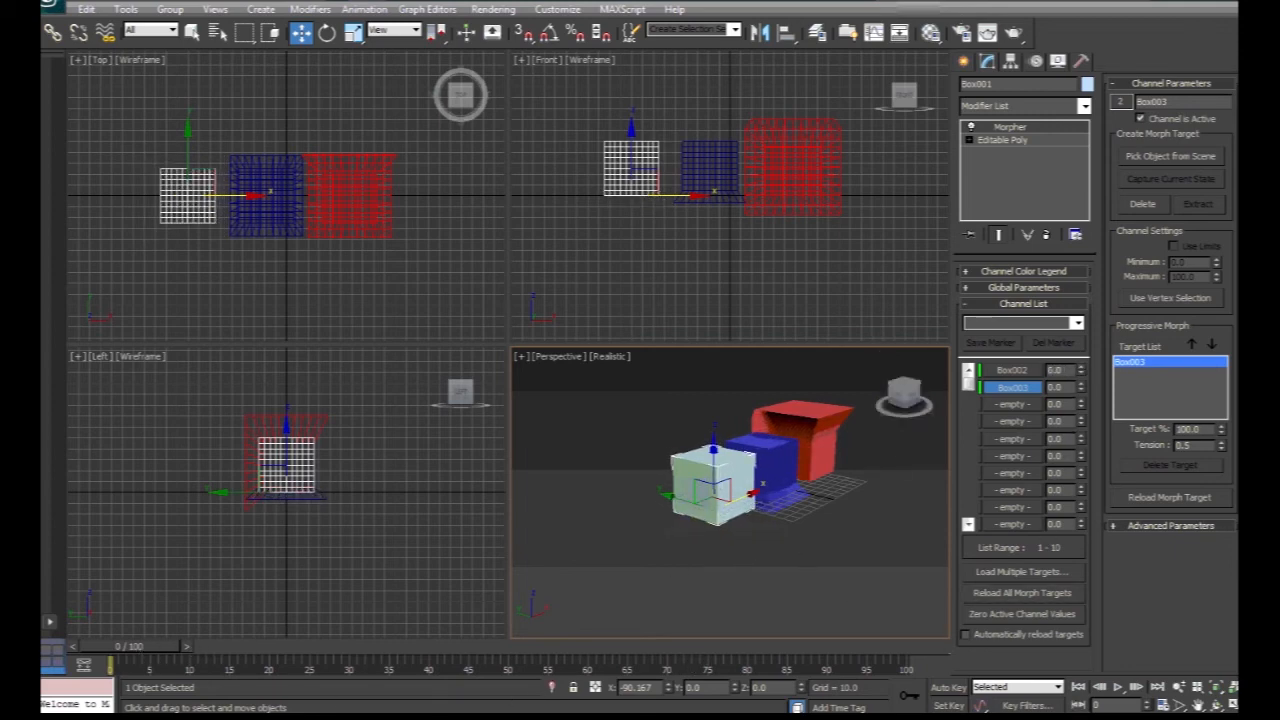
# Turn on Auto Key, move to frame 40 and set the Box002 channel to 100.
pyautogui.press('q')
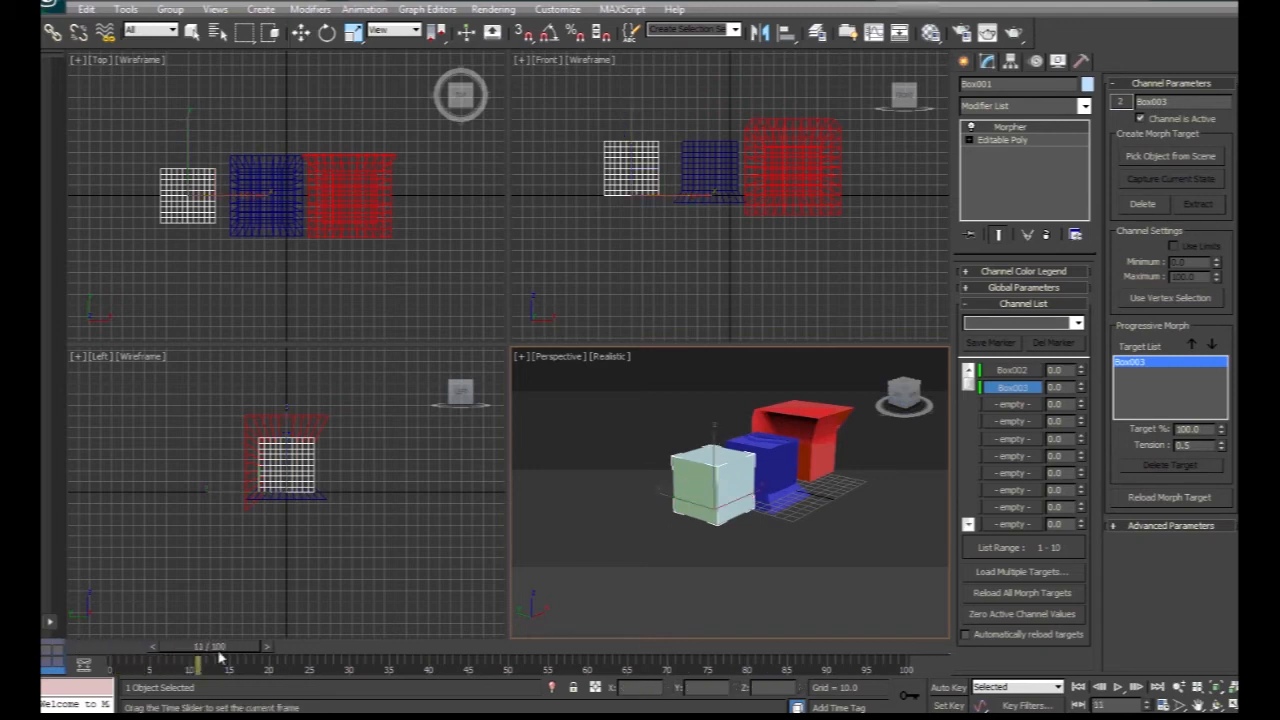
pyautogui.press('w')
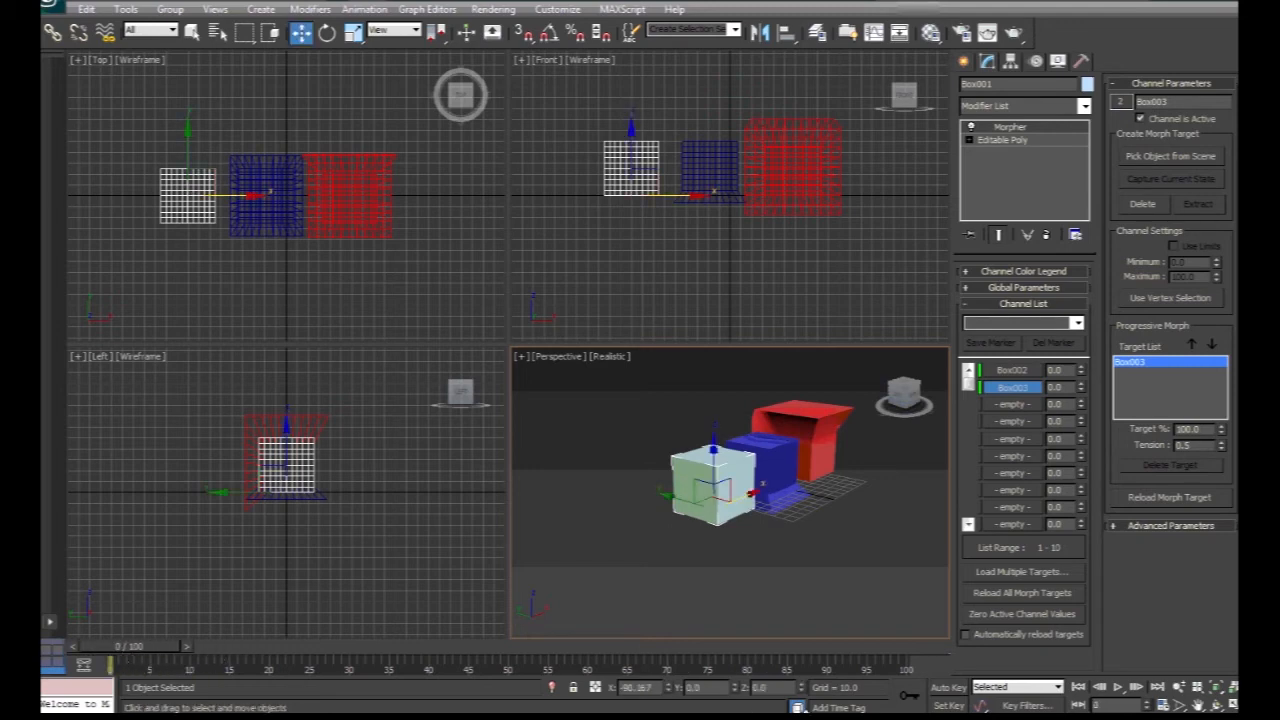
pyautogui.click(950, 688)
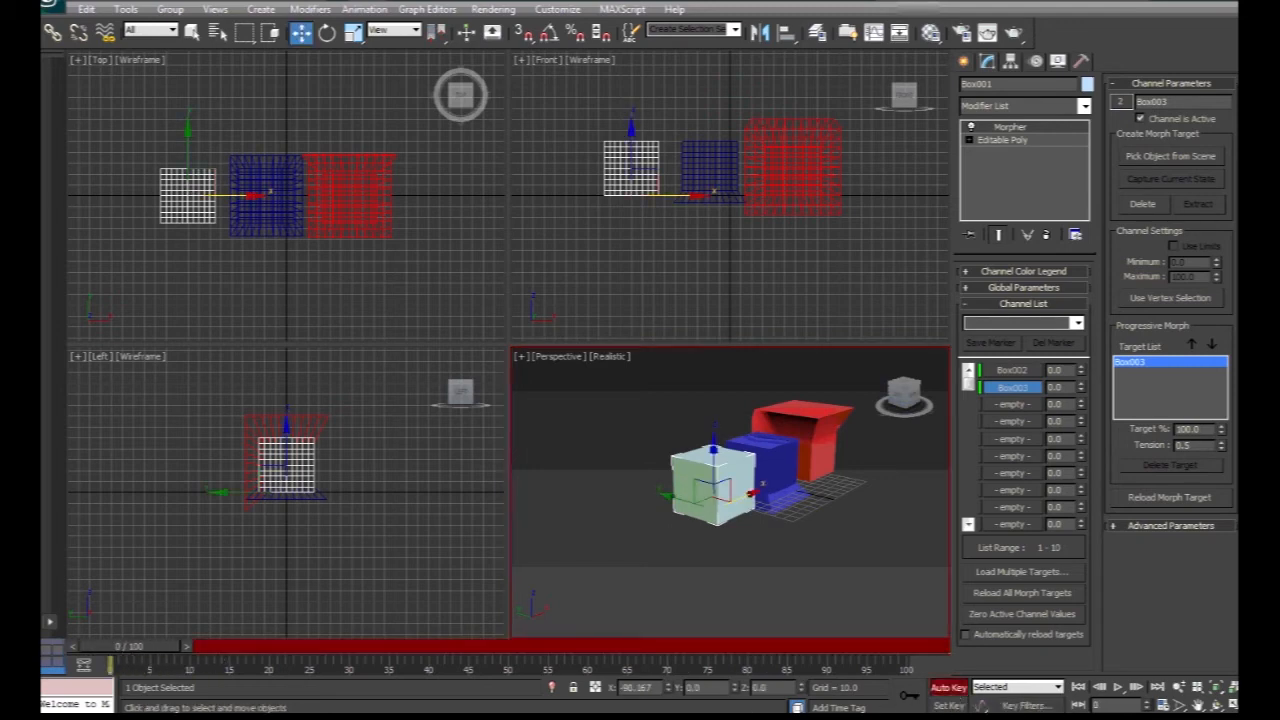
pyautogui.moveTo(155, 652); pyautogui.dragTo(449, 658)
pyautogui.press('w')
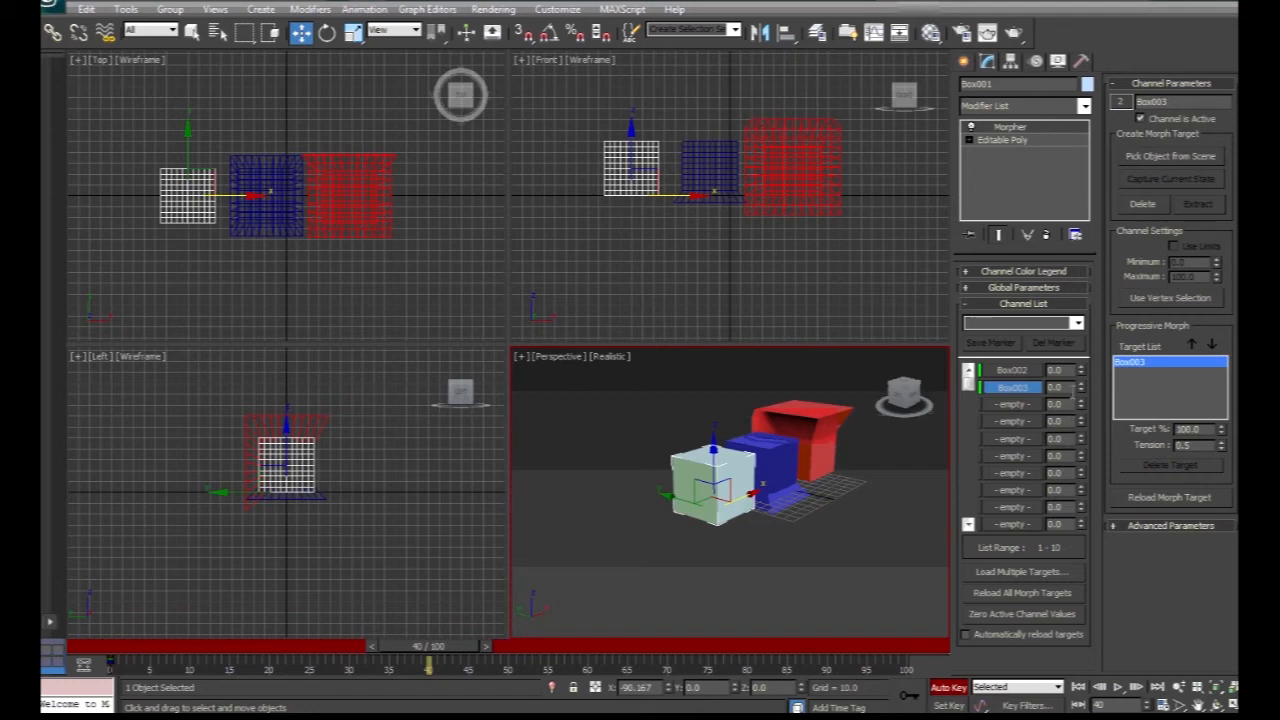
pyautogui.moveTo(1085, 372); pyautogui.dragTo(1075, 258)
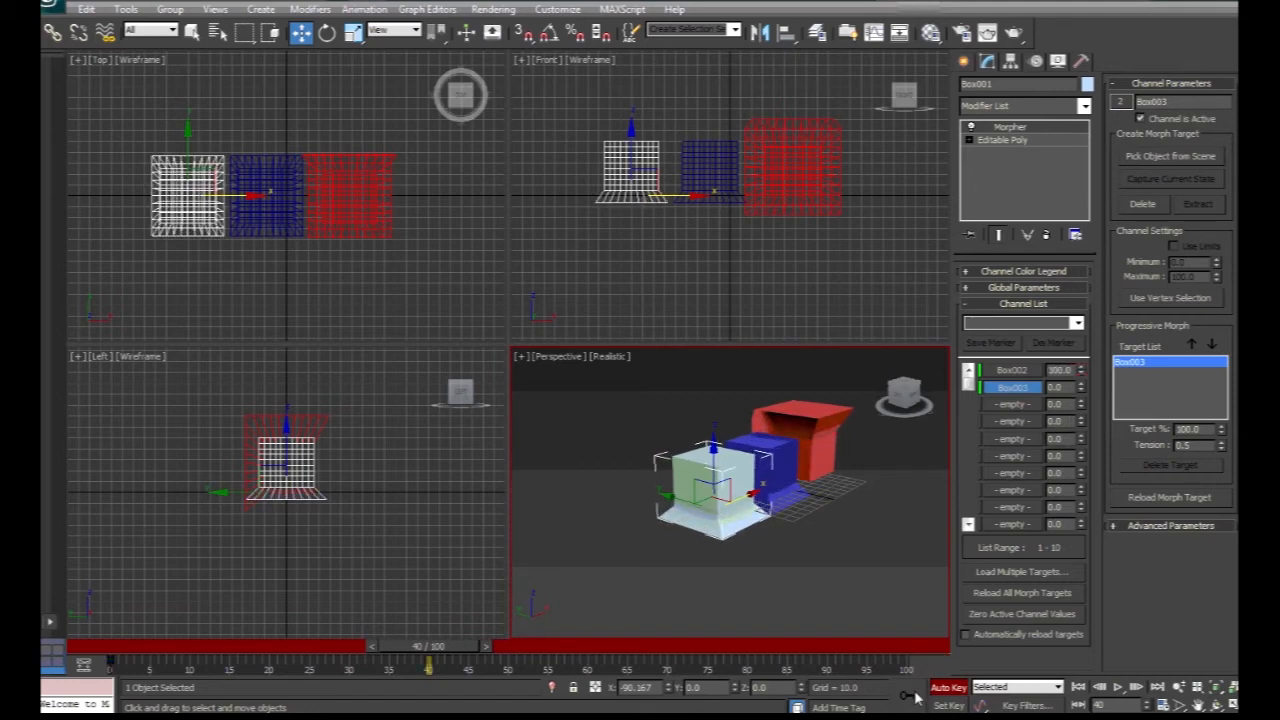
# Move to frame 60 and set the Box003 channel to 100.
pyautogui.moveTo(443, 651); pyautogui.dragTo(595, 651)
pyautogui.press('w')
pyautogui.press('w')
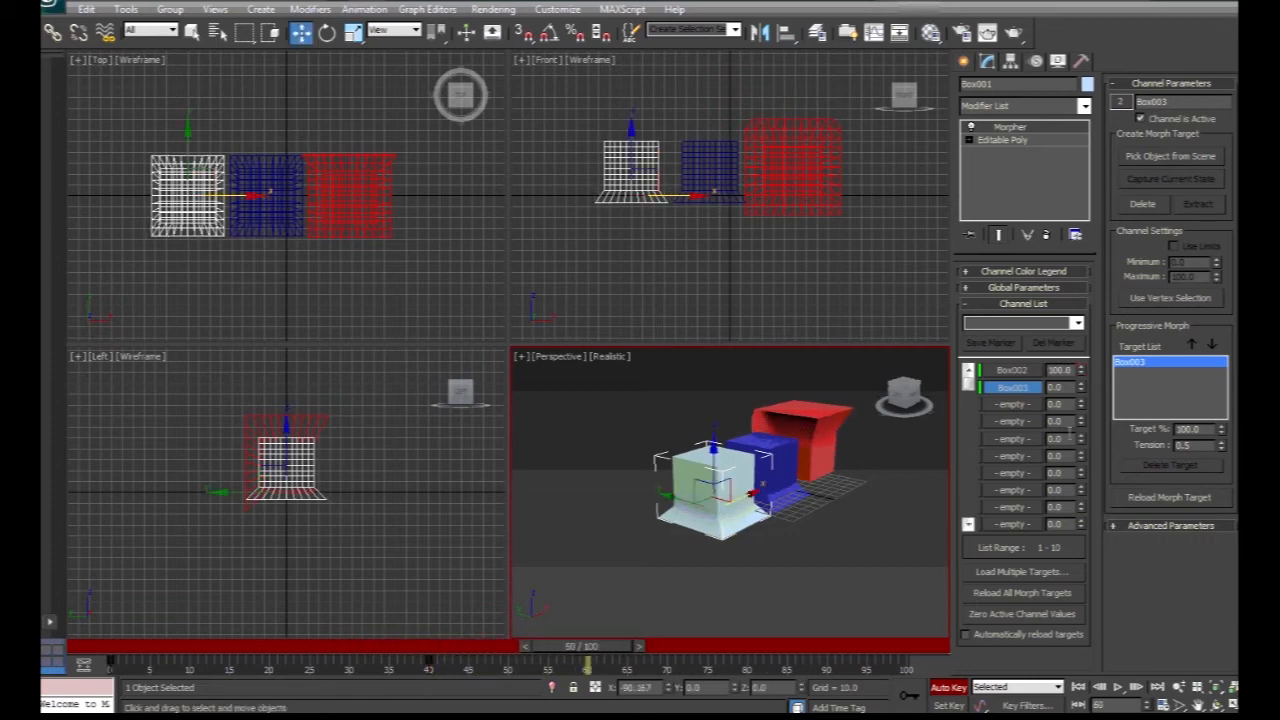
pyautogui.moveTo(1081, 387); pyautogui.dragTo(1081, 288)
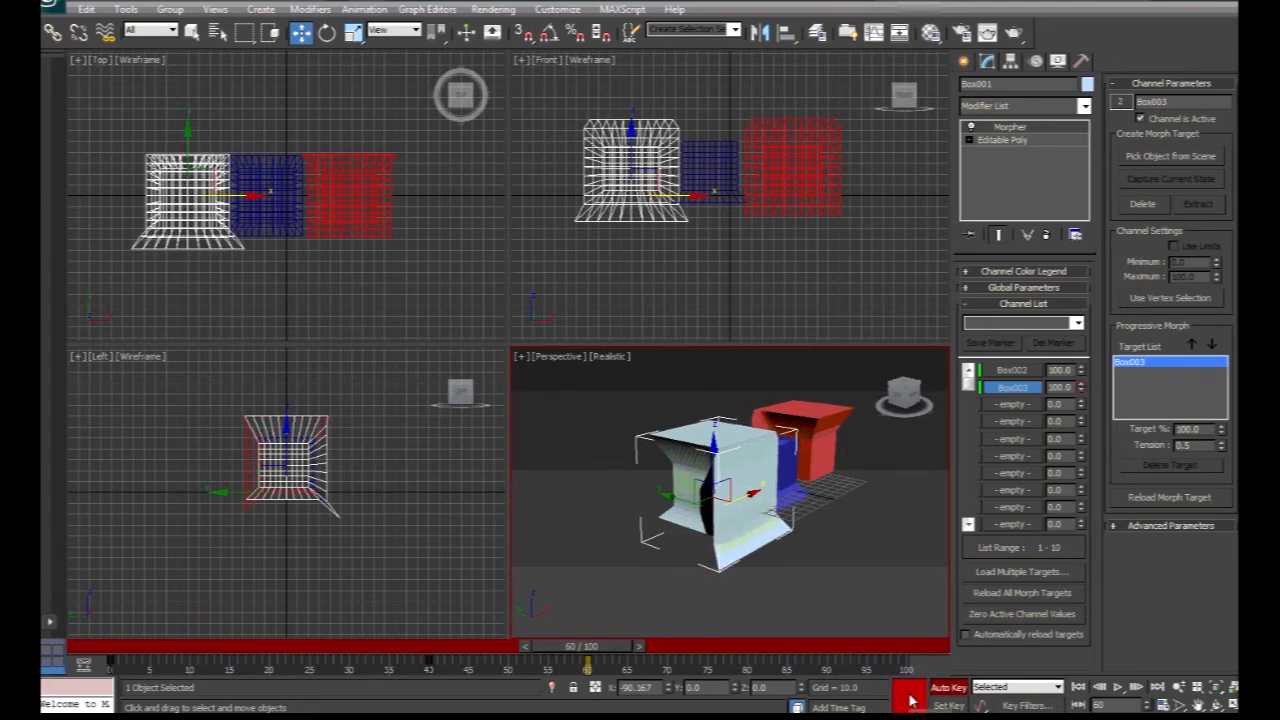
# Scrub the timeline back and forth to preview the morph animation.
pyautogui.moveTo(604, 652); pyautogui.dragTo(352, 656)
pyautogui.moveTo(459, 650); pyautogui.dragTo(625, 646)
pyautogui.press('w')
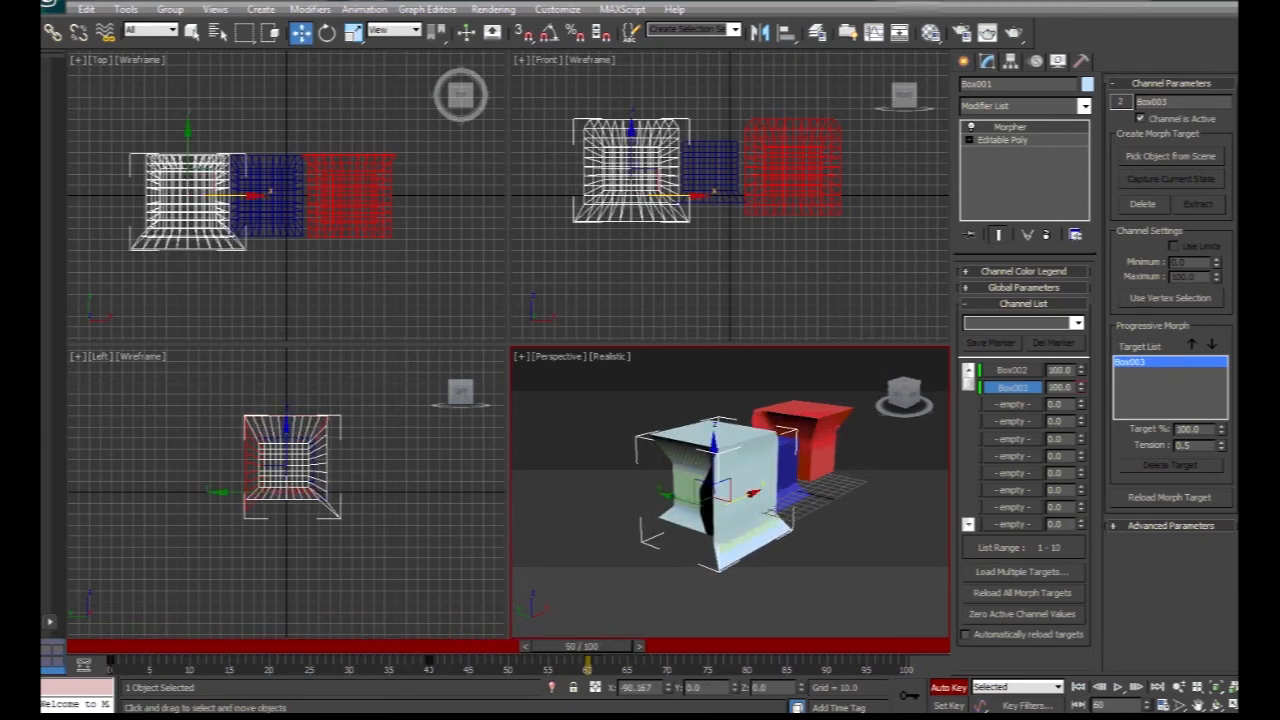
pyautogui.moveTo(619, 650); pyautogui.dragTo(463, 648)
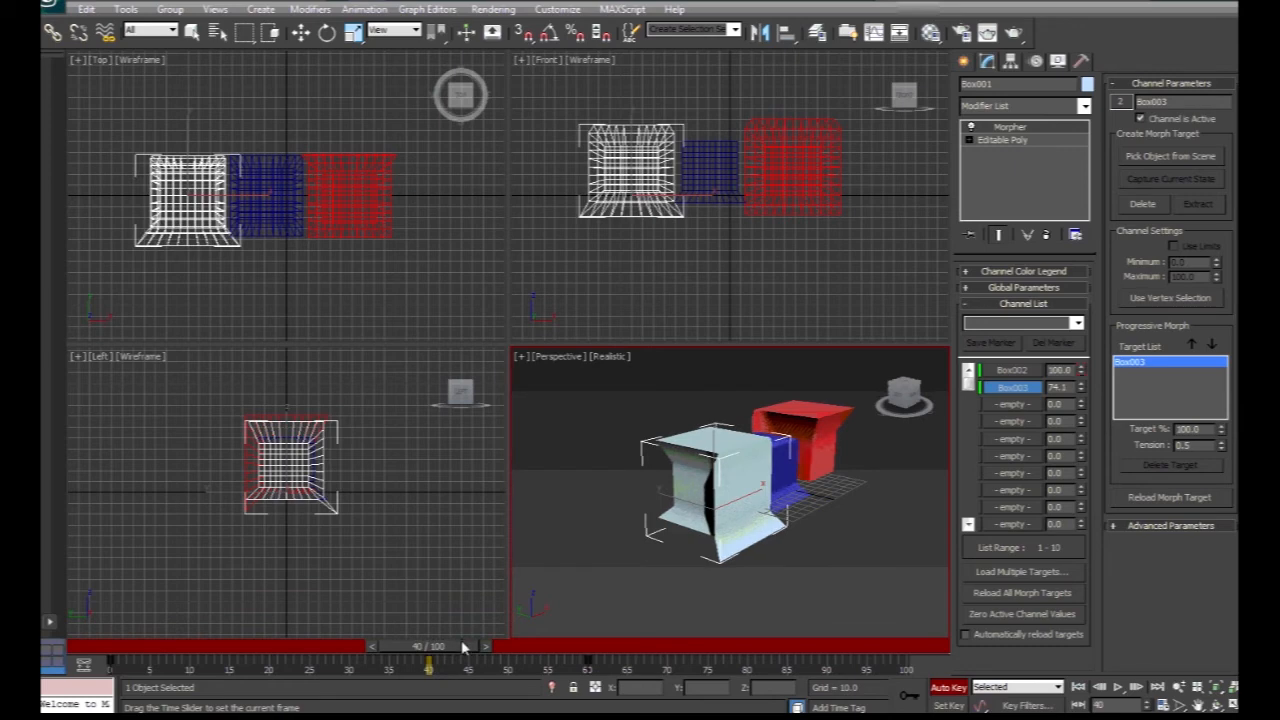
pyautogui.press('w')
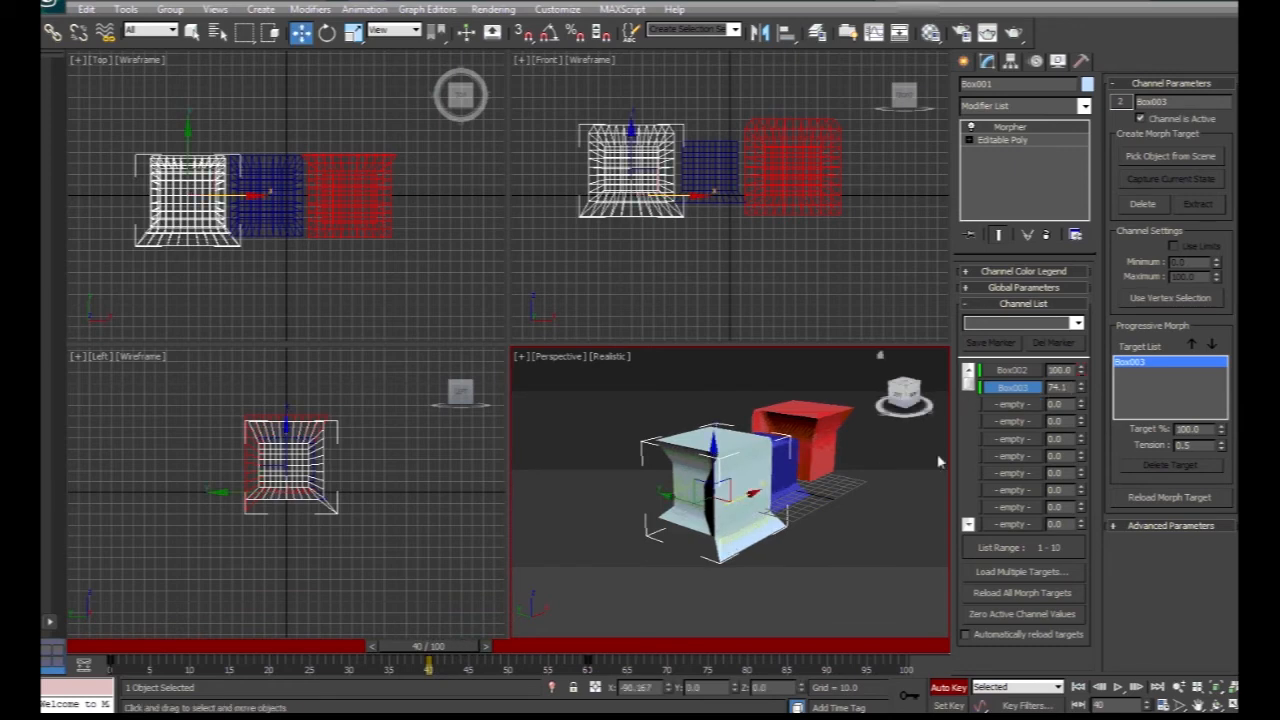
pyautogui.moveTo(438, 648); pyautogui.dragTo(118, 656)
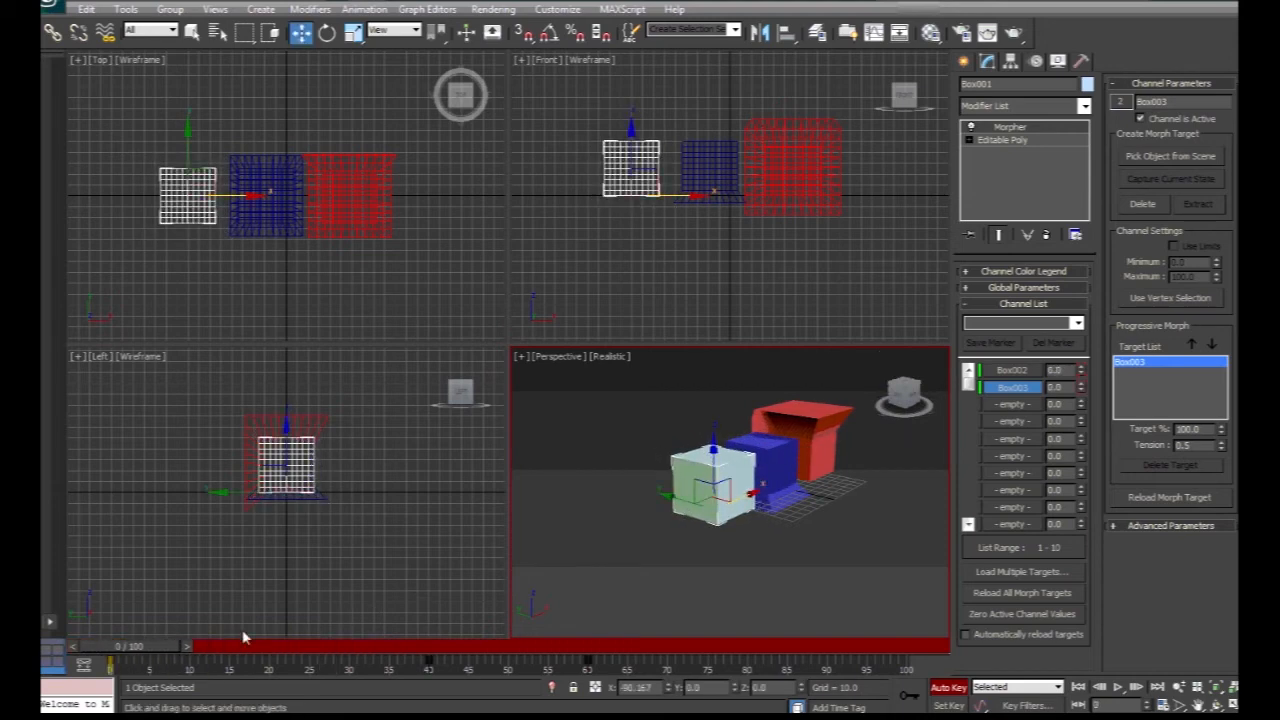
# At frame 40, key the Box003 morph channel back to 0.
pyautogui.moveTo(150, 655); pyautogui.dragTo(450, 648)
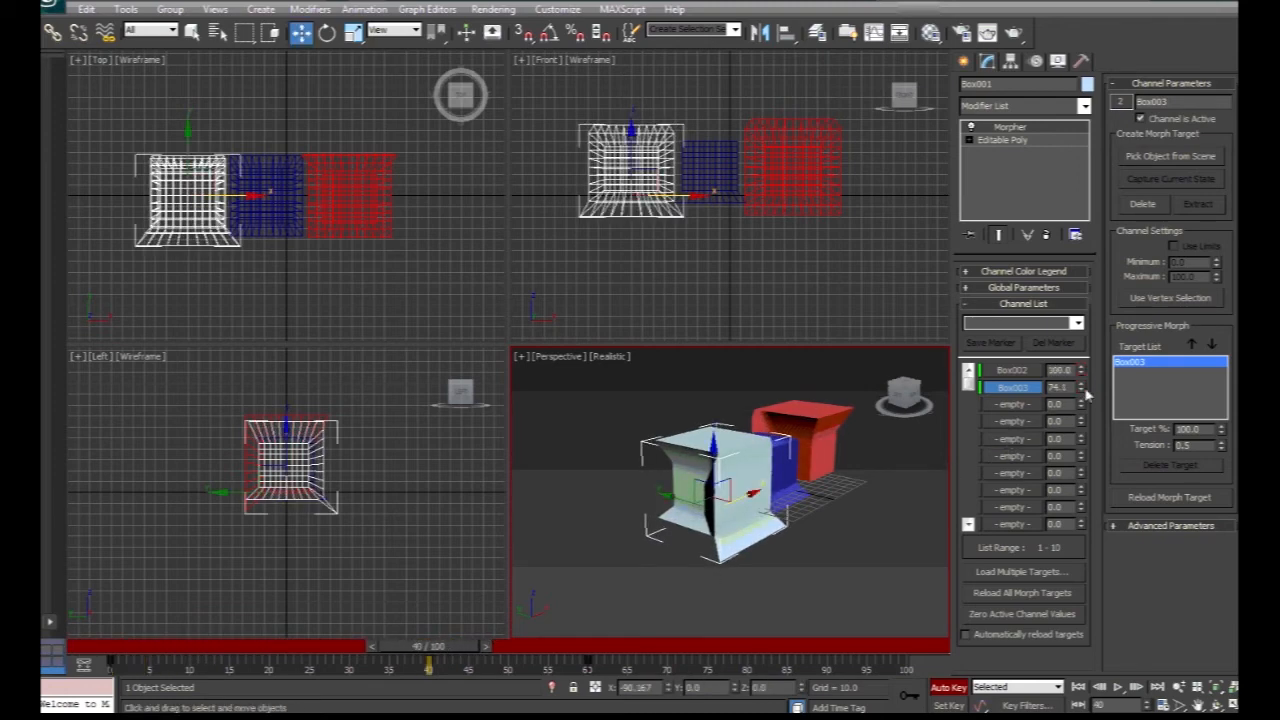
pyautogui.moveTo(1082, 393); pyautogui.dragTo(1082, 480)
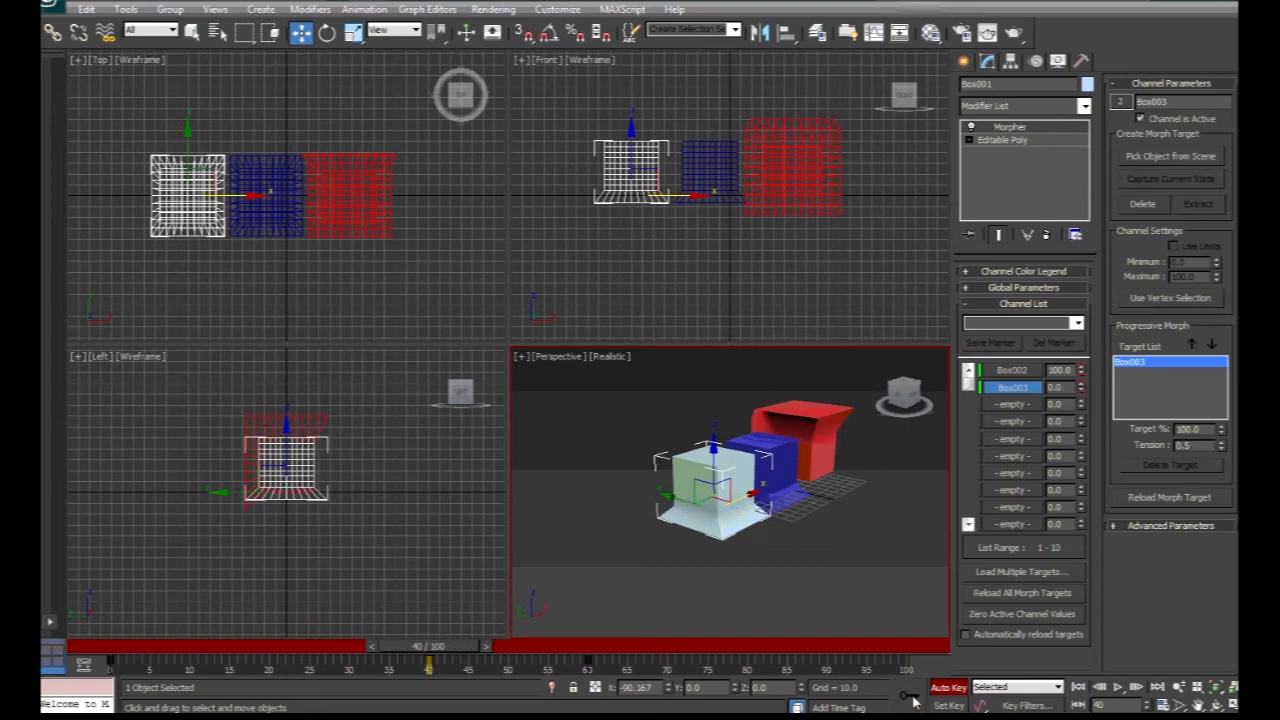
# Return to frame 0, switch to the Move tool and play the animation.
pyautogui.moveTo(410, 668); pyautogui.dragTo(105, 668)
pyautogui.press('w')
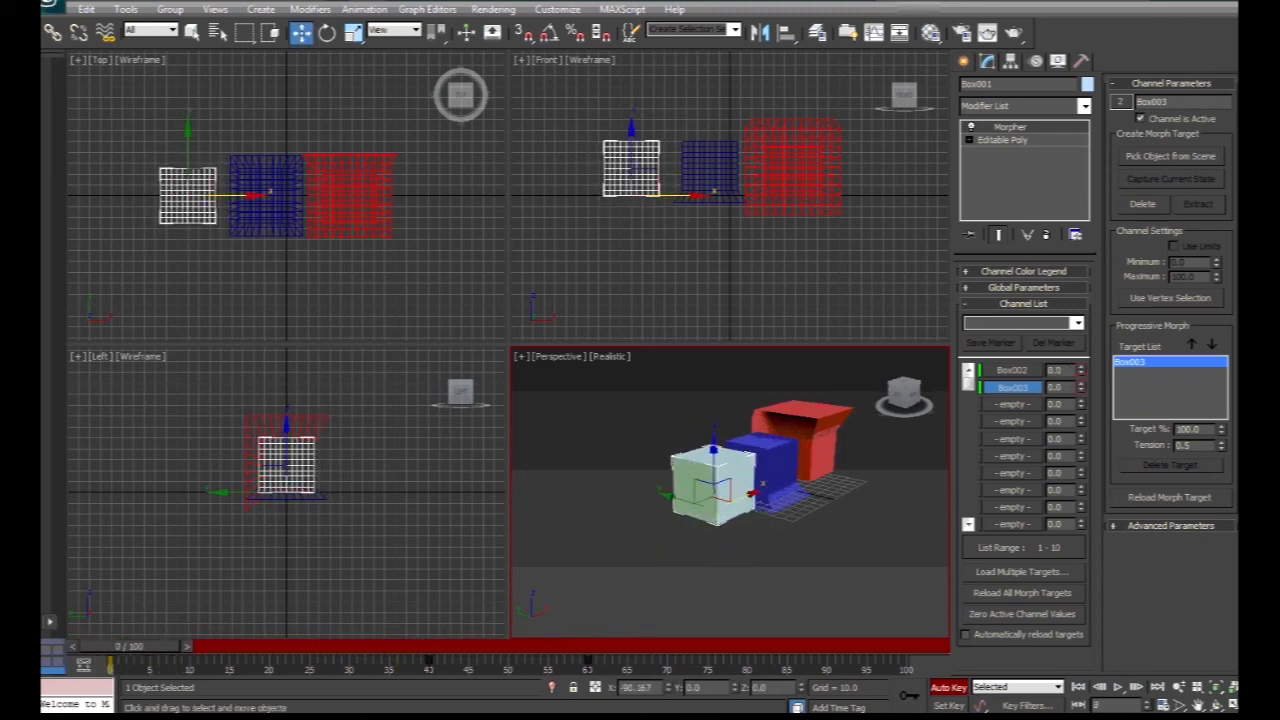
pyautogui.click(1117, 687)
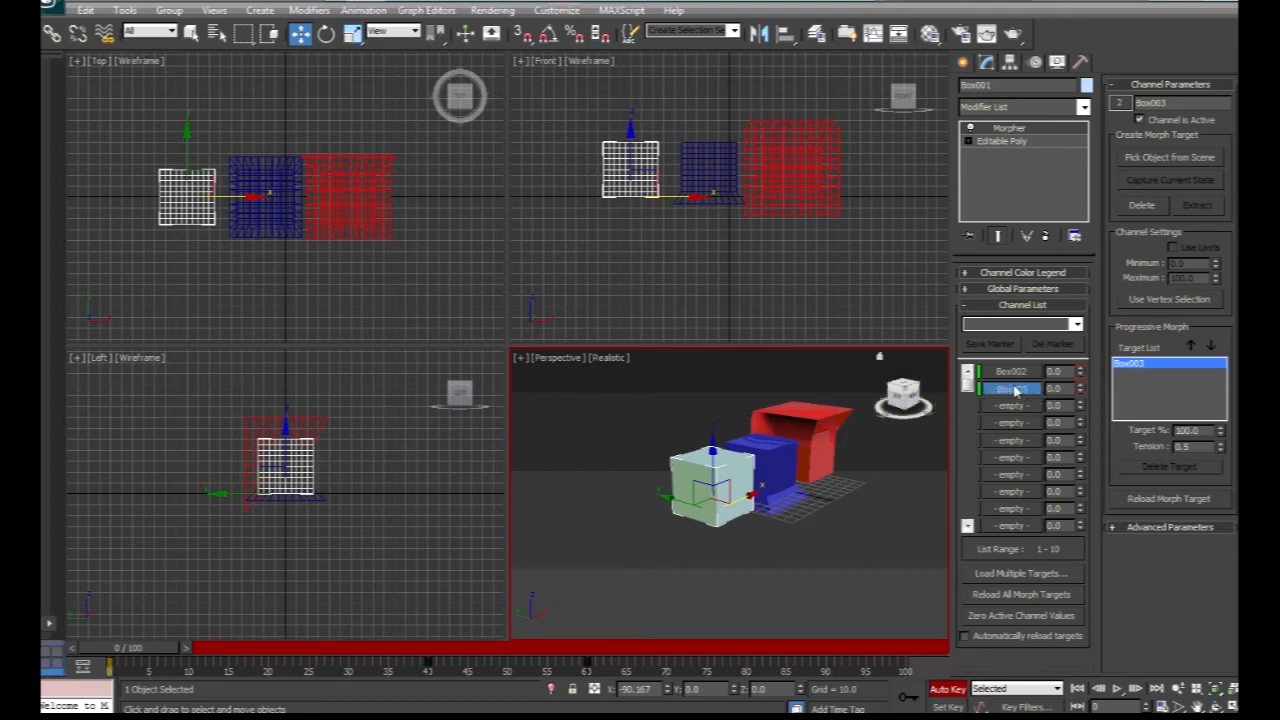
# Add the blue box Box002 as a progressive morph target on the white box's Box003 channel.
pyautogui.click(780, 470)
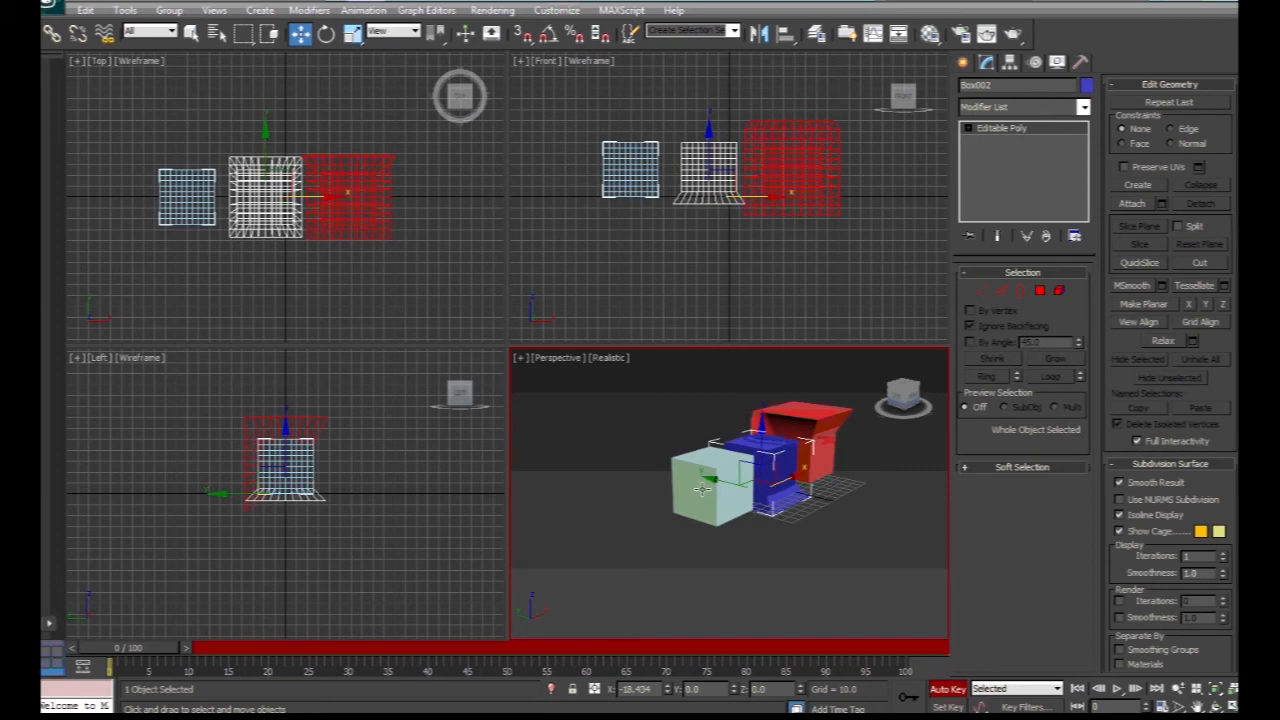
pyautogui.click(711, 488)
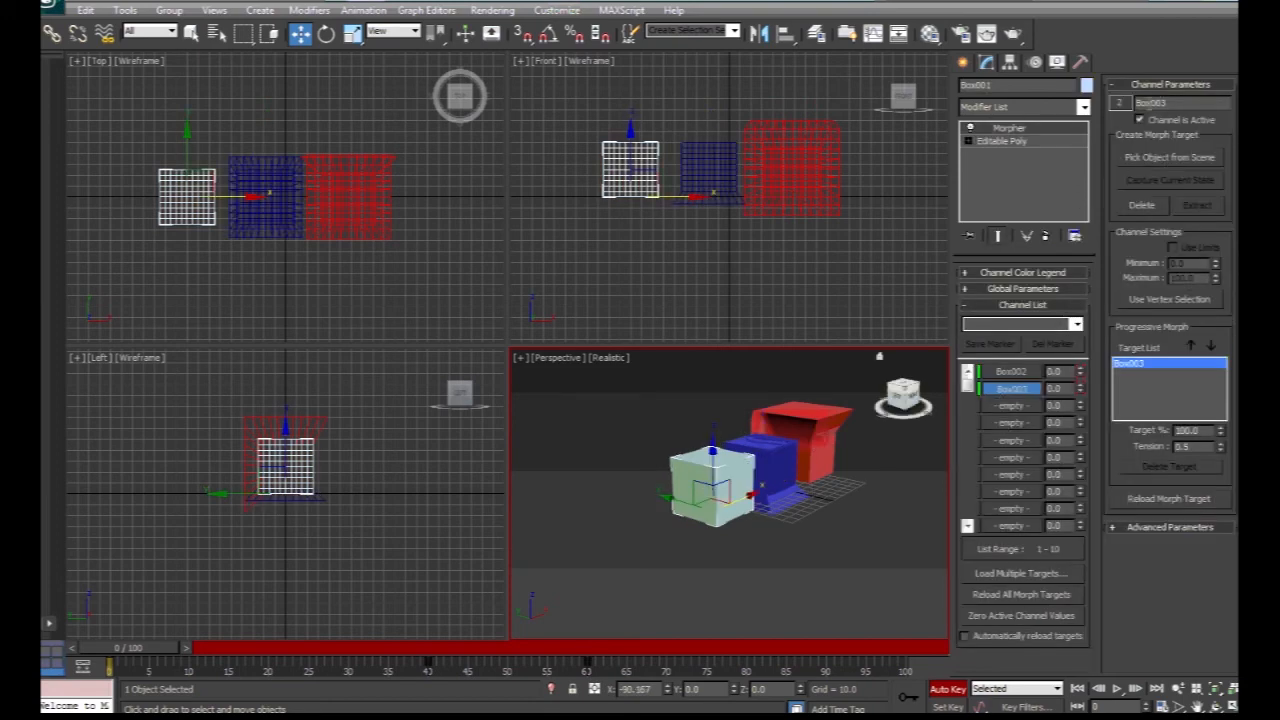
pyautogui.click(1160, 160)
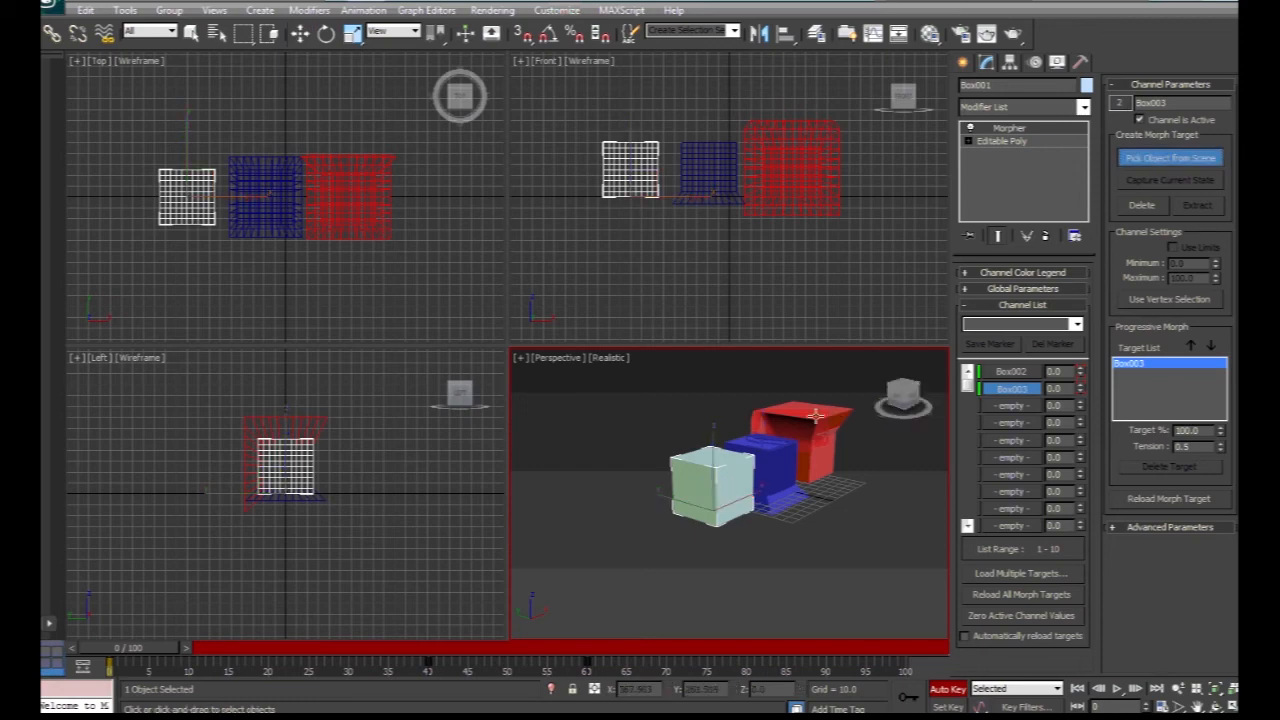
pyautogui.click(780, 463)
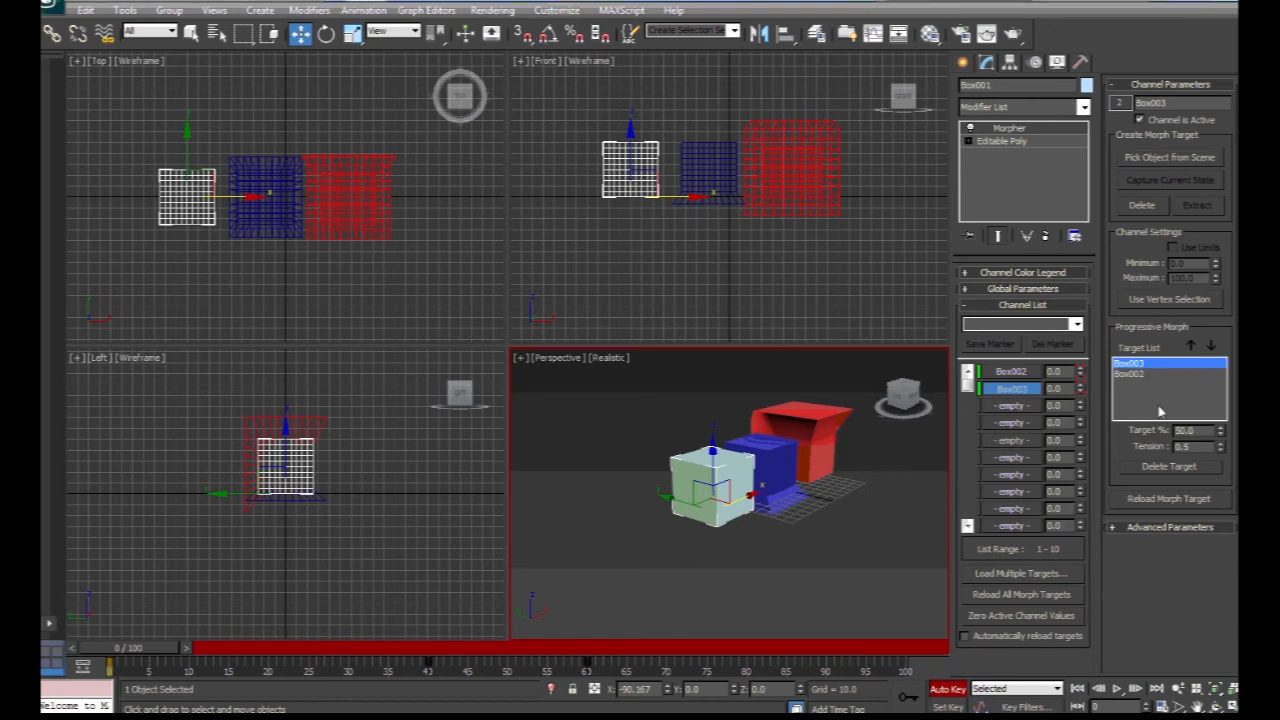
# Select the Box002 entry in the progressive target list and play the animation.
pyautogui.moveTo(137, 657)
pyautogui.mouseDown()
pyautogui.moveTo(640, 648)
pyautogui.moveTo(125, 650)
pyautogui.mouseUp()
pyautogui.press('w')
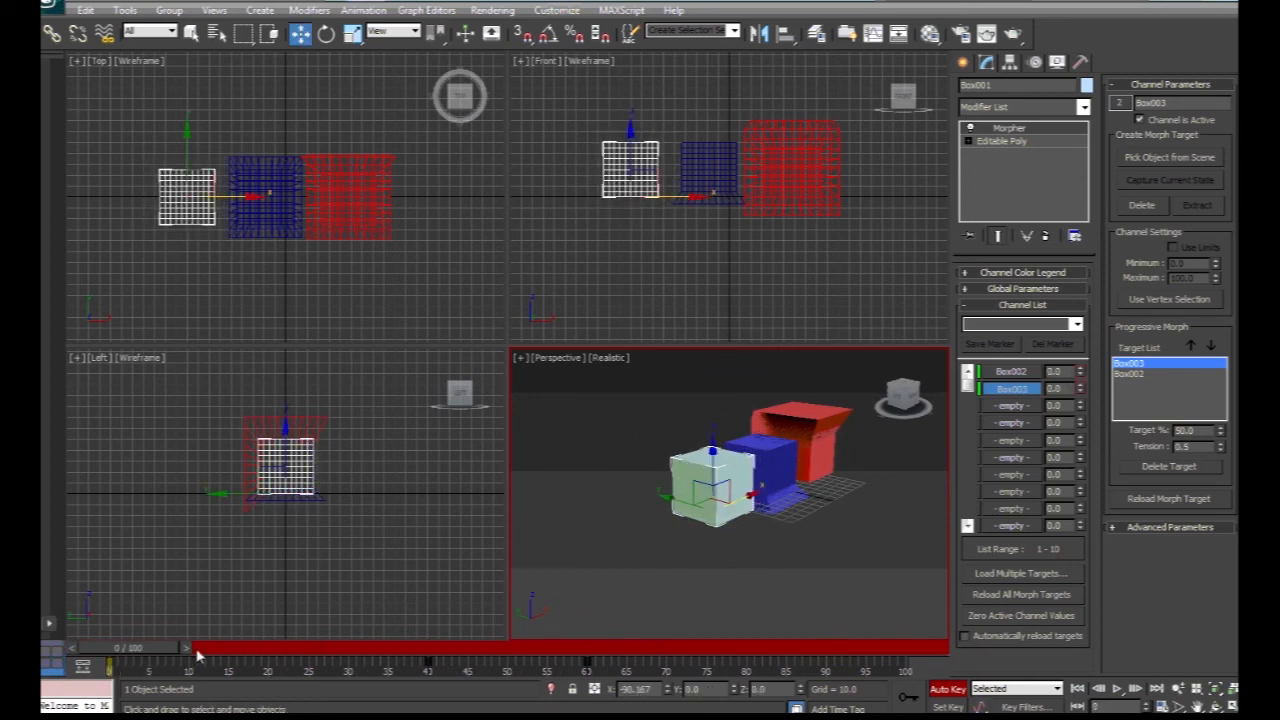
pyautogui.click(1140, 374)
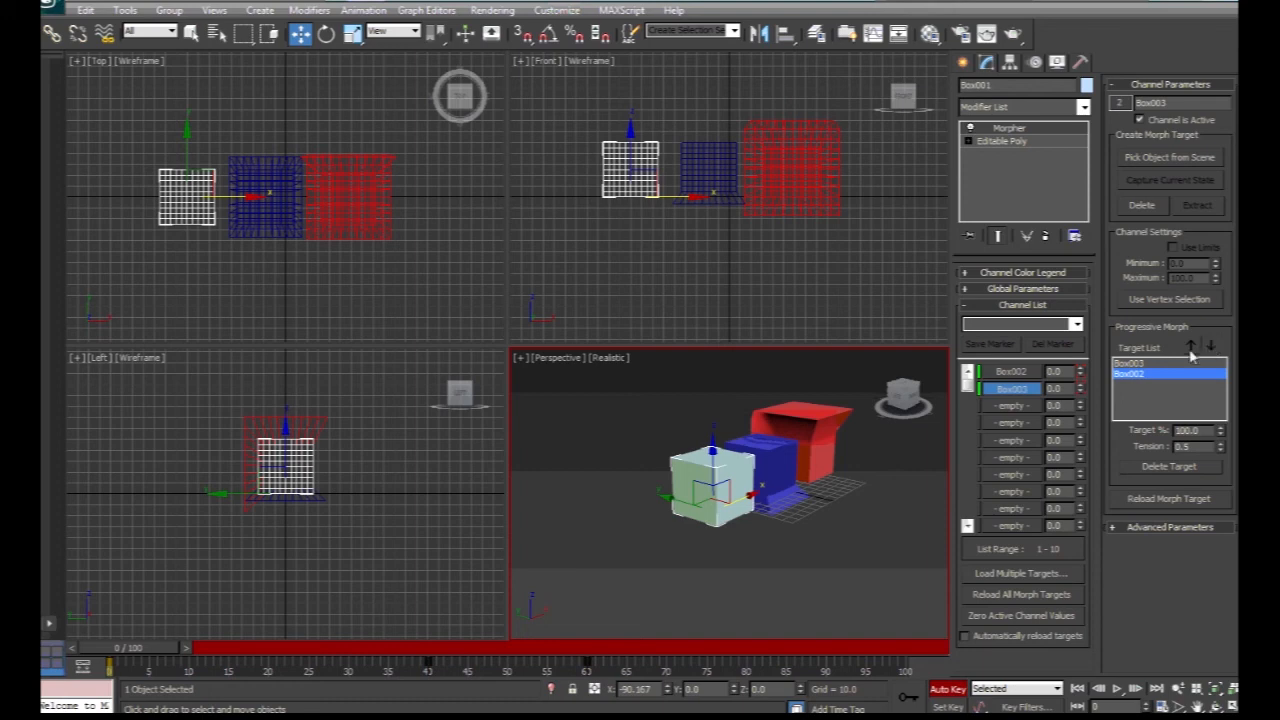
pyautogui.click(1120, 690)
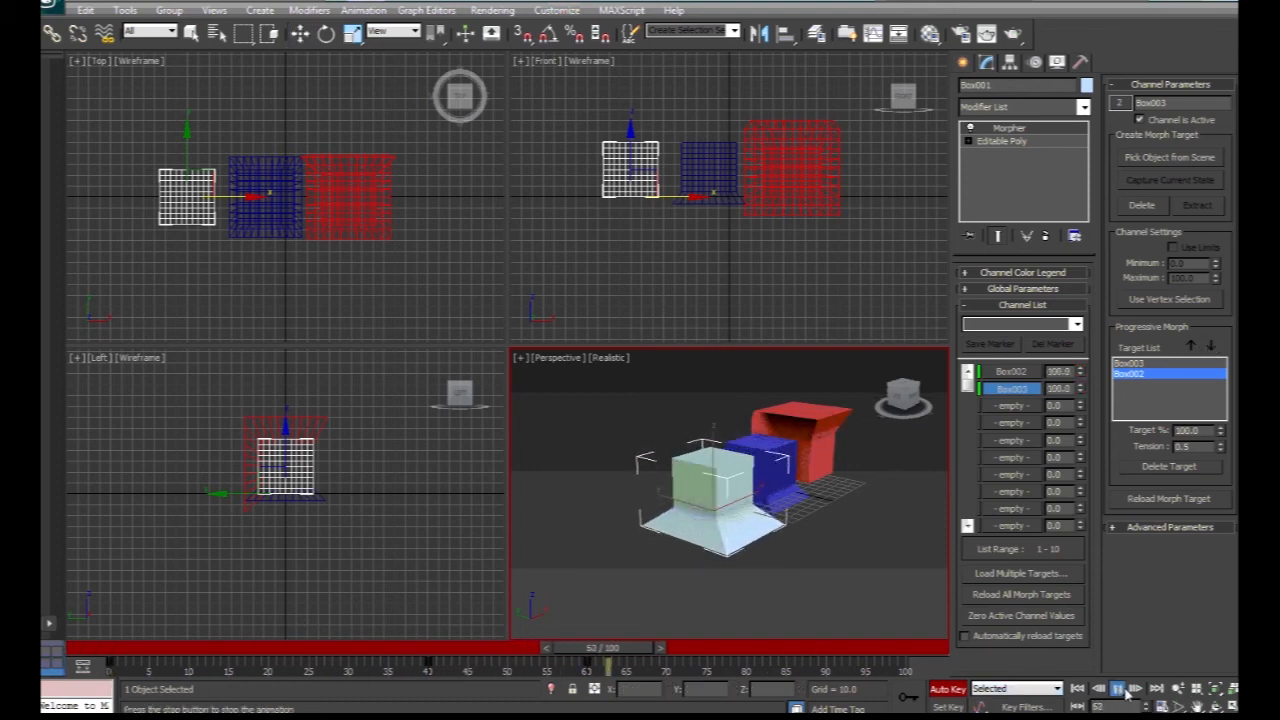
# Move Box002 above Box003 in the target list, play the animation, stop it and return to frame 0.
pyautogui.press('w')
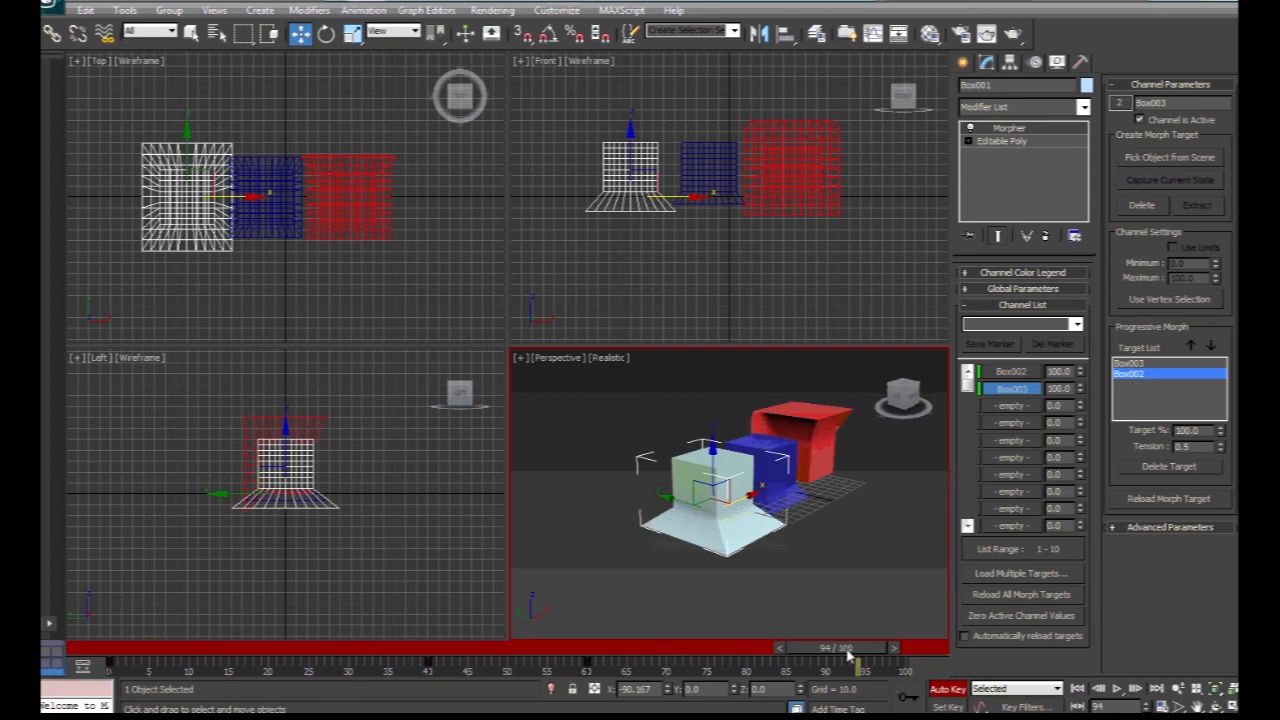
pyautogui.click(1192, 346)
pyautogui.click(1117, 688)
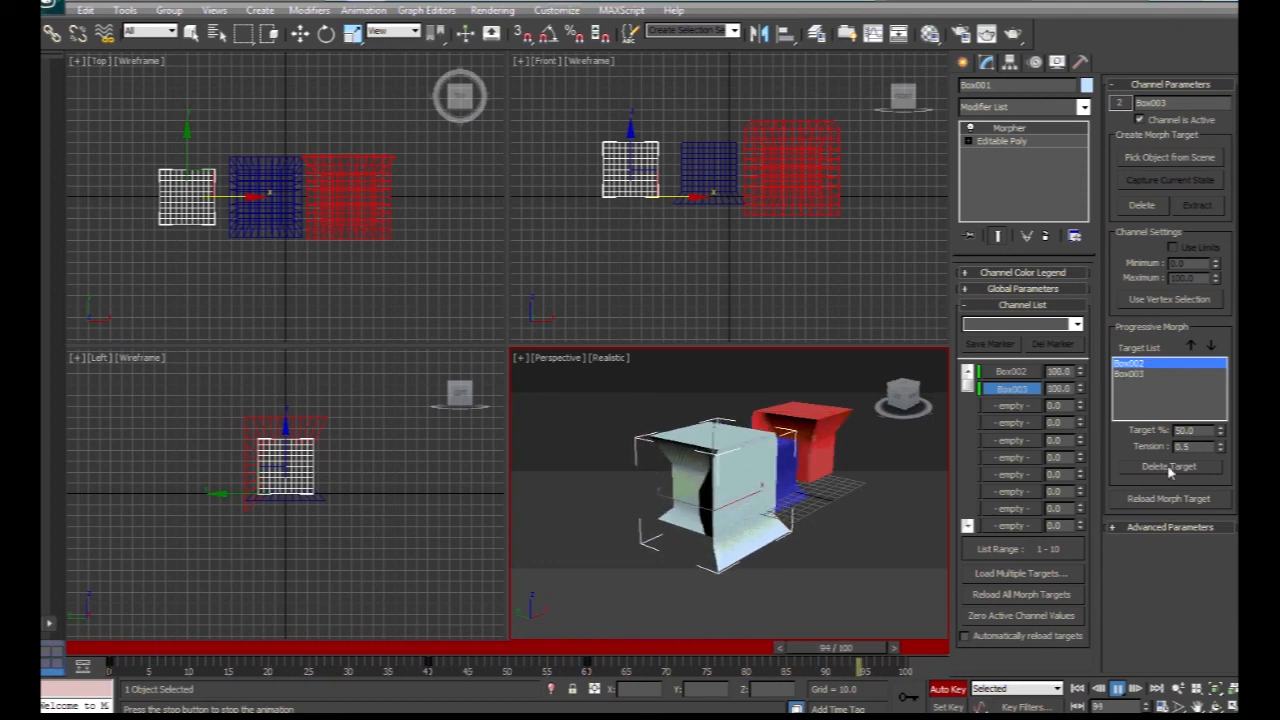
pyautogui.click(1118, 688)
pyautogui.moveTo(388, 657); pyautogui.dragTo(150, 657)
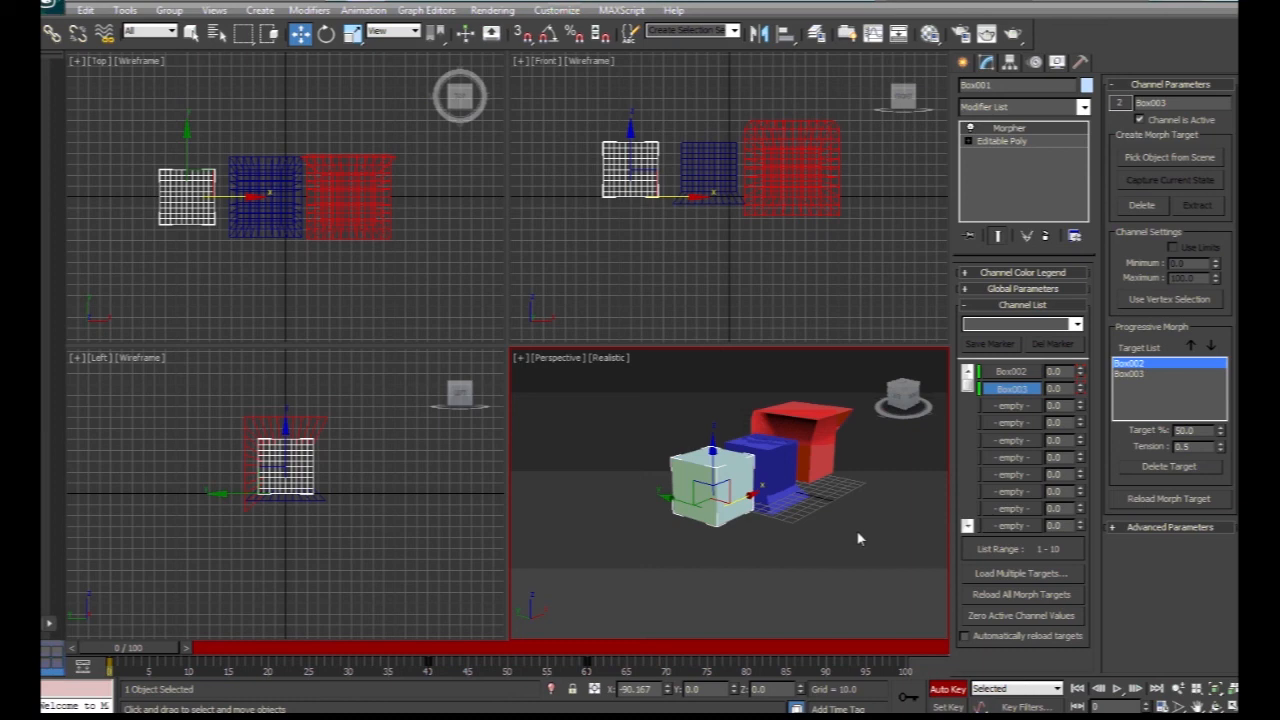
# Delete the Box002 progressive morph target and play the animation.
pyautogui.click(1166, 468)
pyautogui.click(1117, 690)
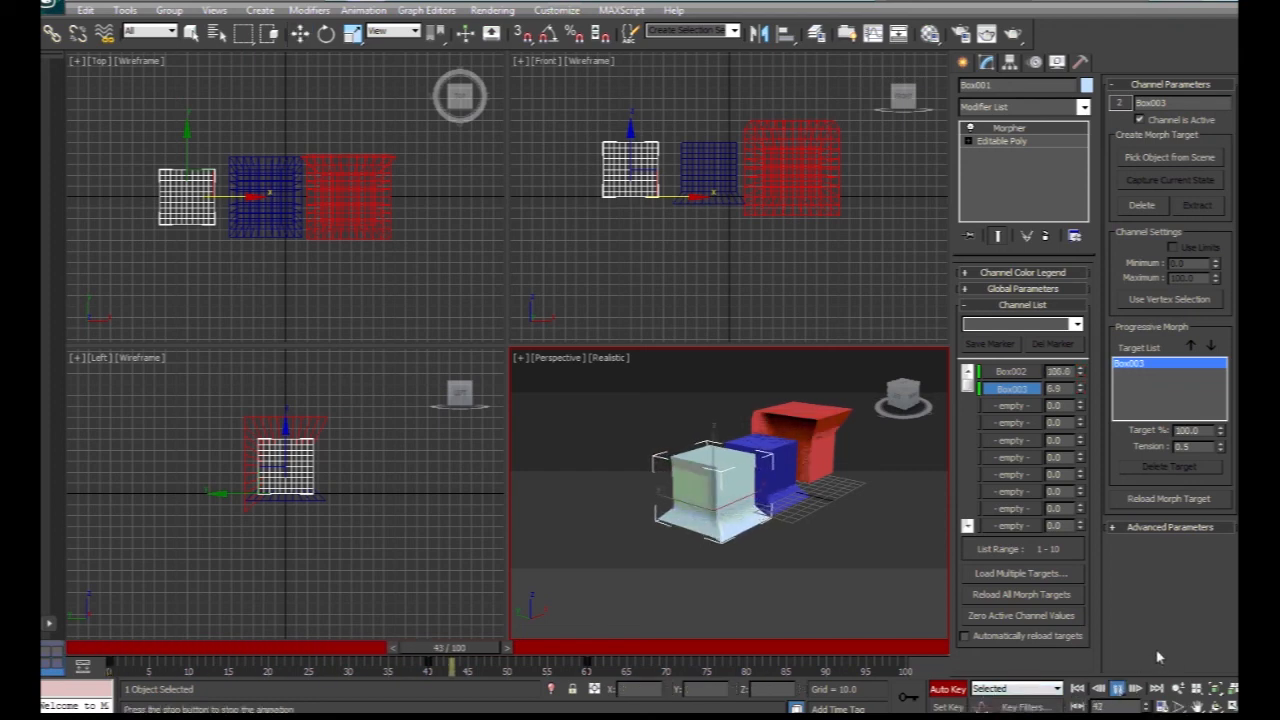